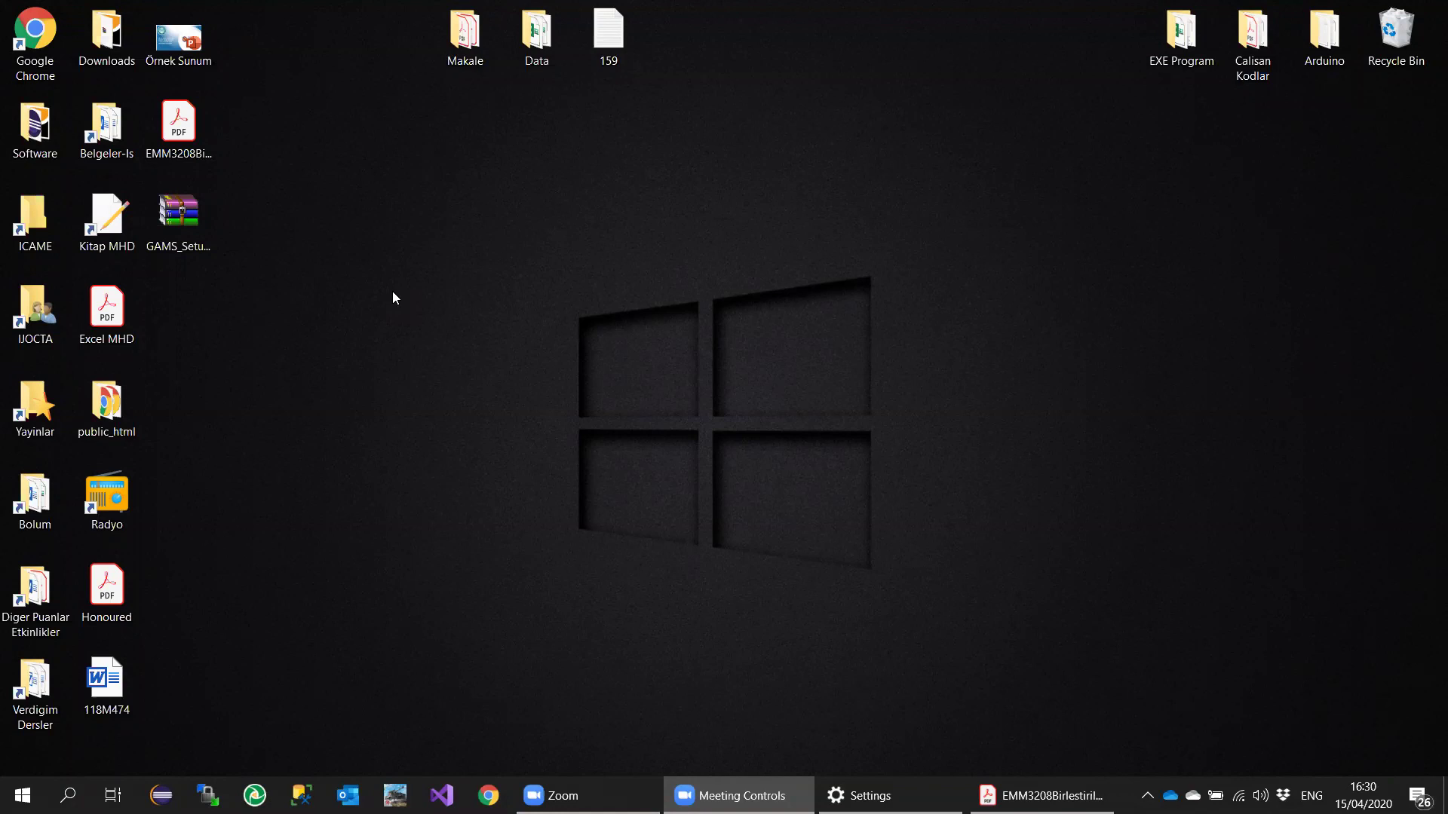
Open the GAMS_Setup2 archive and extract its GAMS_23.5.1_with_license (Original) folder to the desktop, closing the archive when done.
{"action": "left_click", "coordinate": [169, 212]}
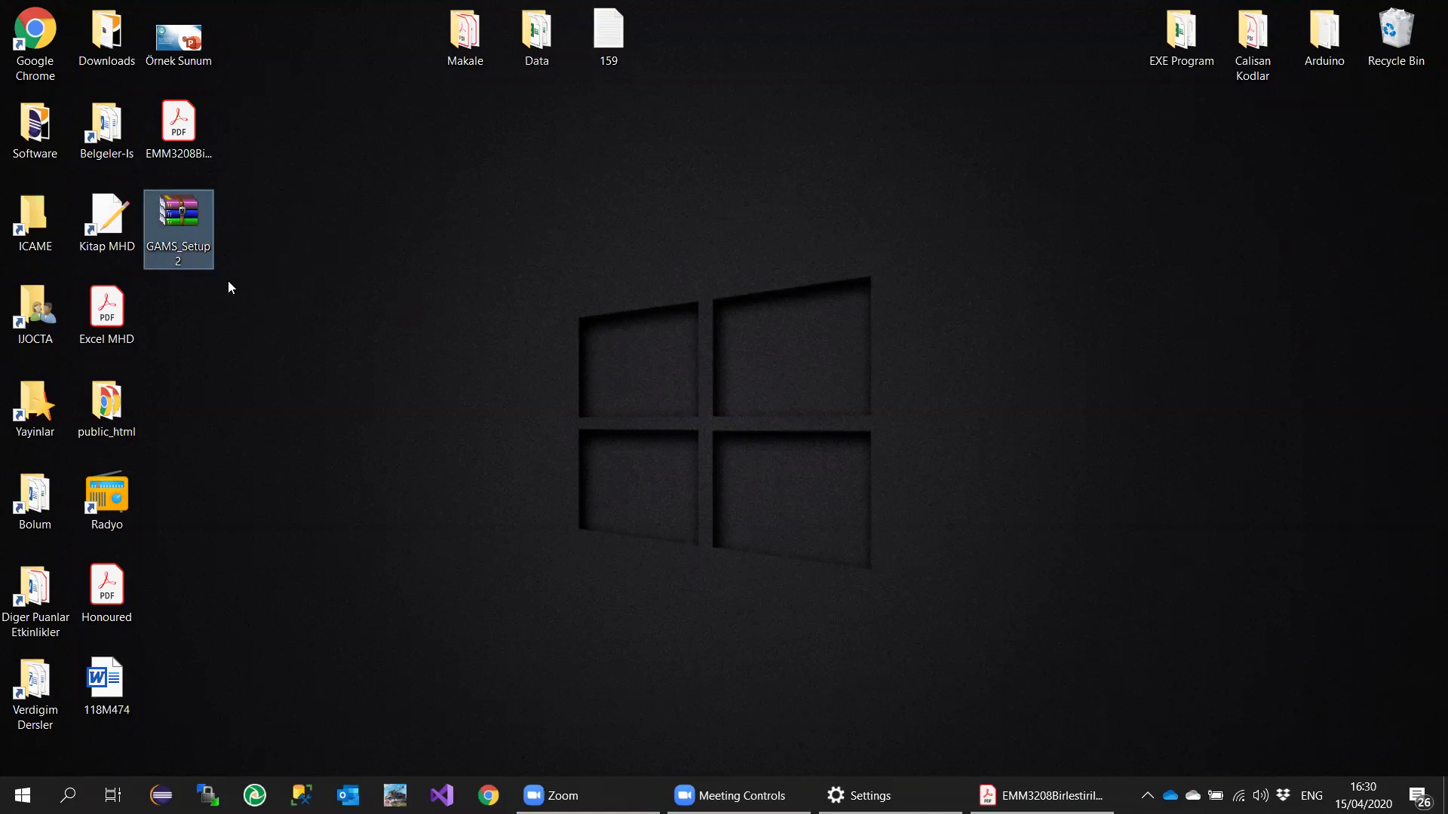
{"action": "left_click", "coordinate": [192, 252]}
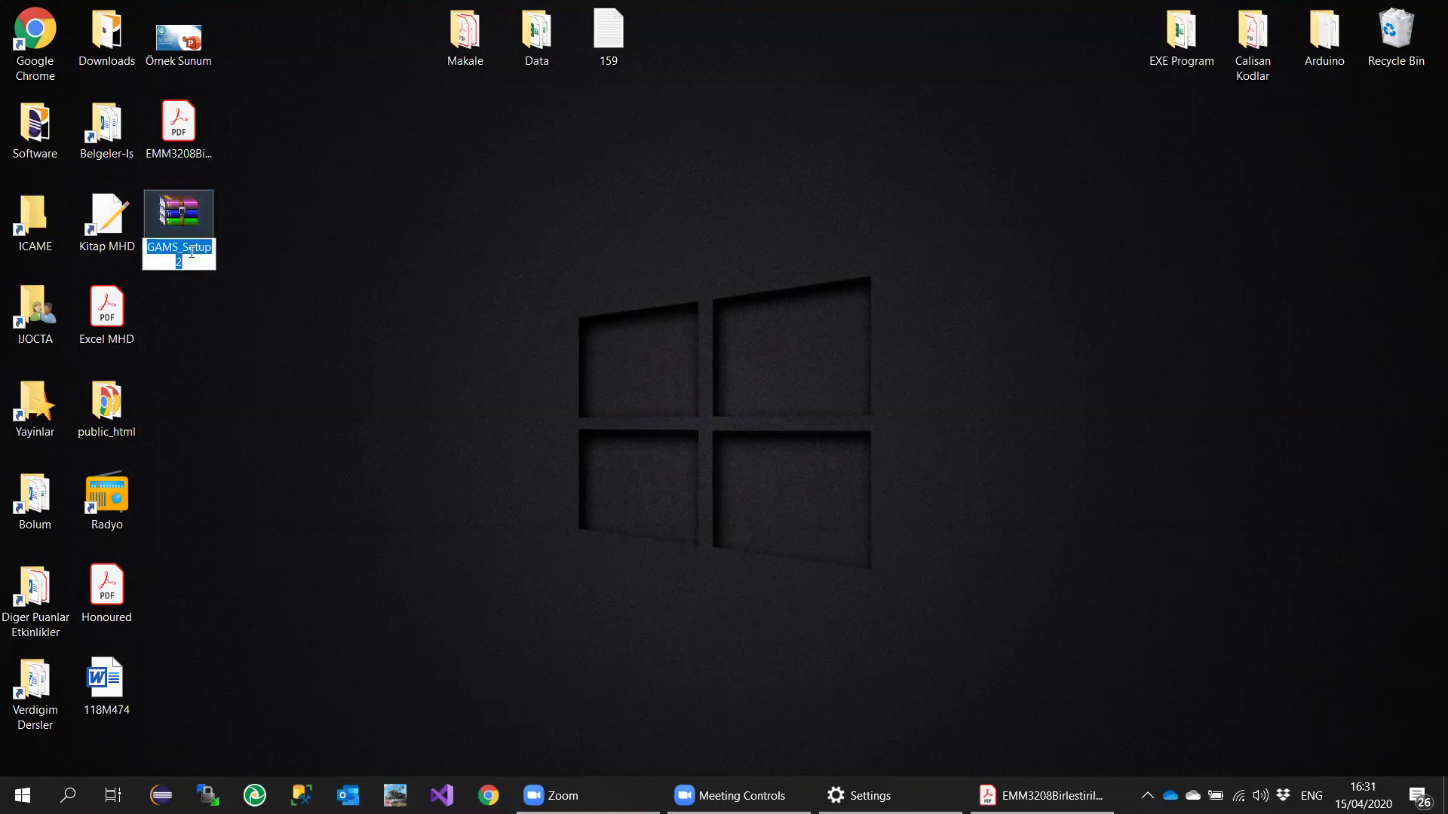
{"action": "left_click", "coordinate": [186, 252]}
{"action": "left_click", "coordinate": [181, 208]}
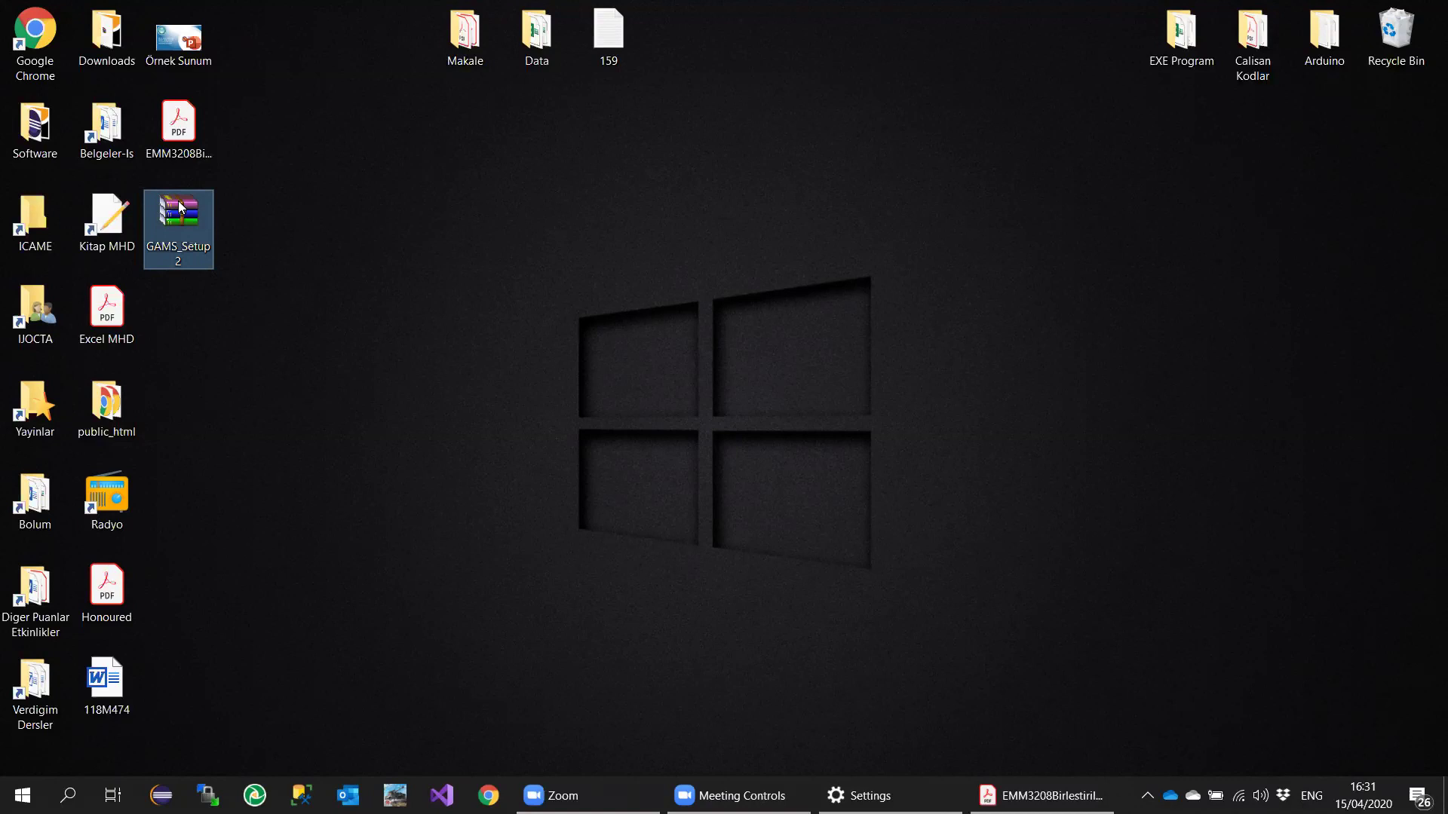
{"action": "double_click", "coordinate": [181, 208]}
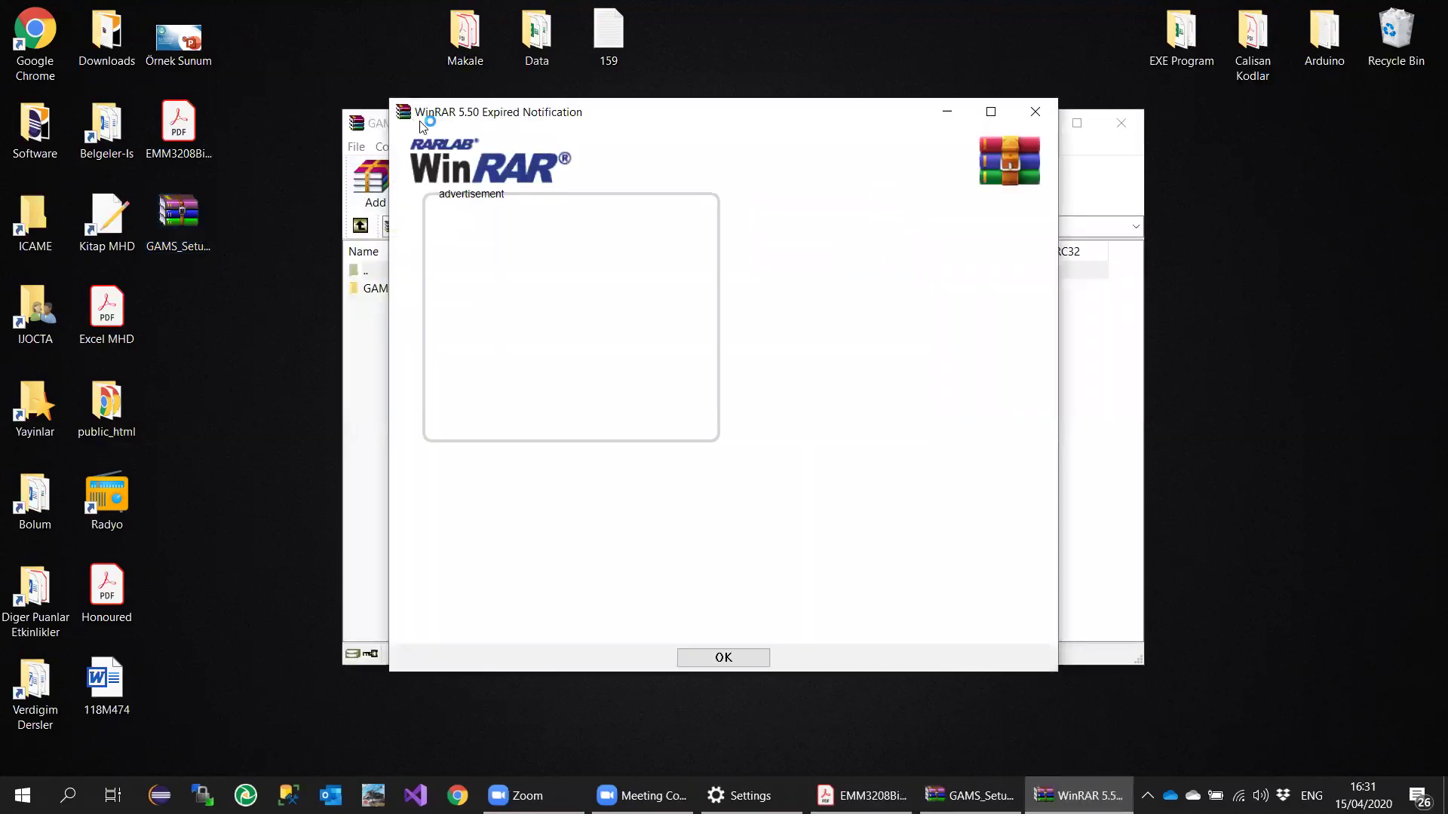
{"action": "left_click", "coordinate": [410, 117]}
{"action": "left_click", "coordinate": [432, 232]}
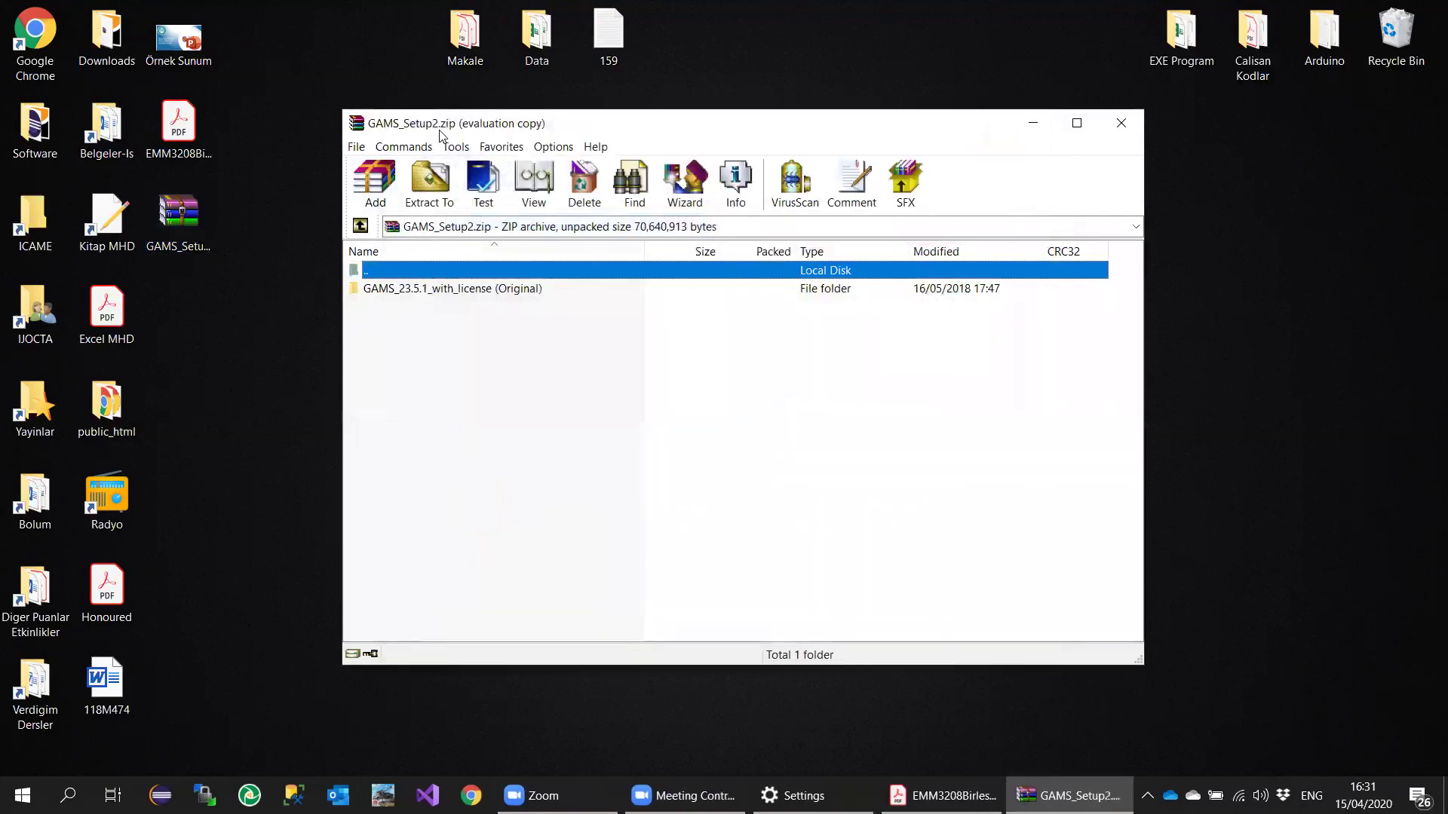
{"action": "left_click_drag", "start_coordinate": [434, 274], "coordinate": [246, 304]}
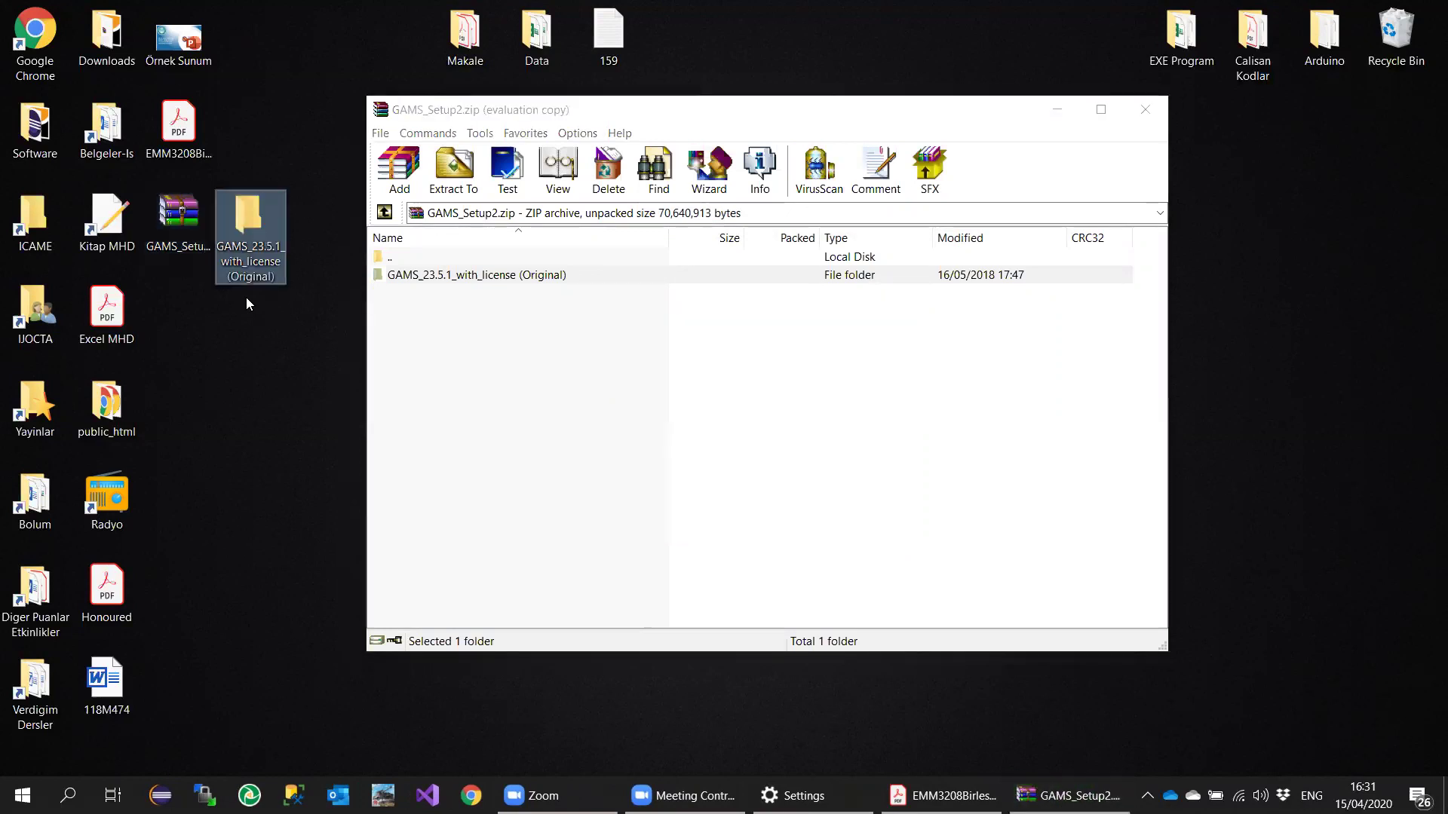
{"action": "left_click", "coordinate": [1145, 109]}
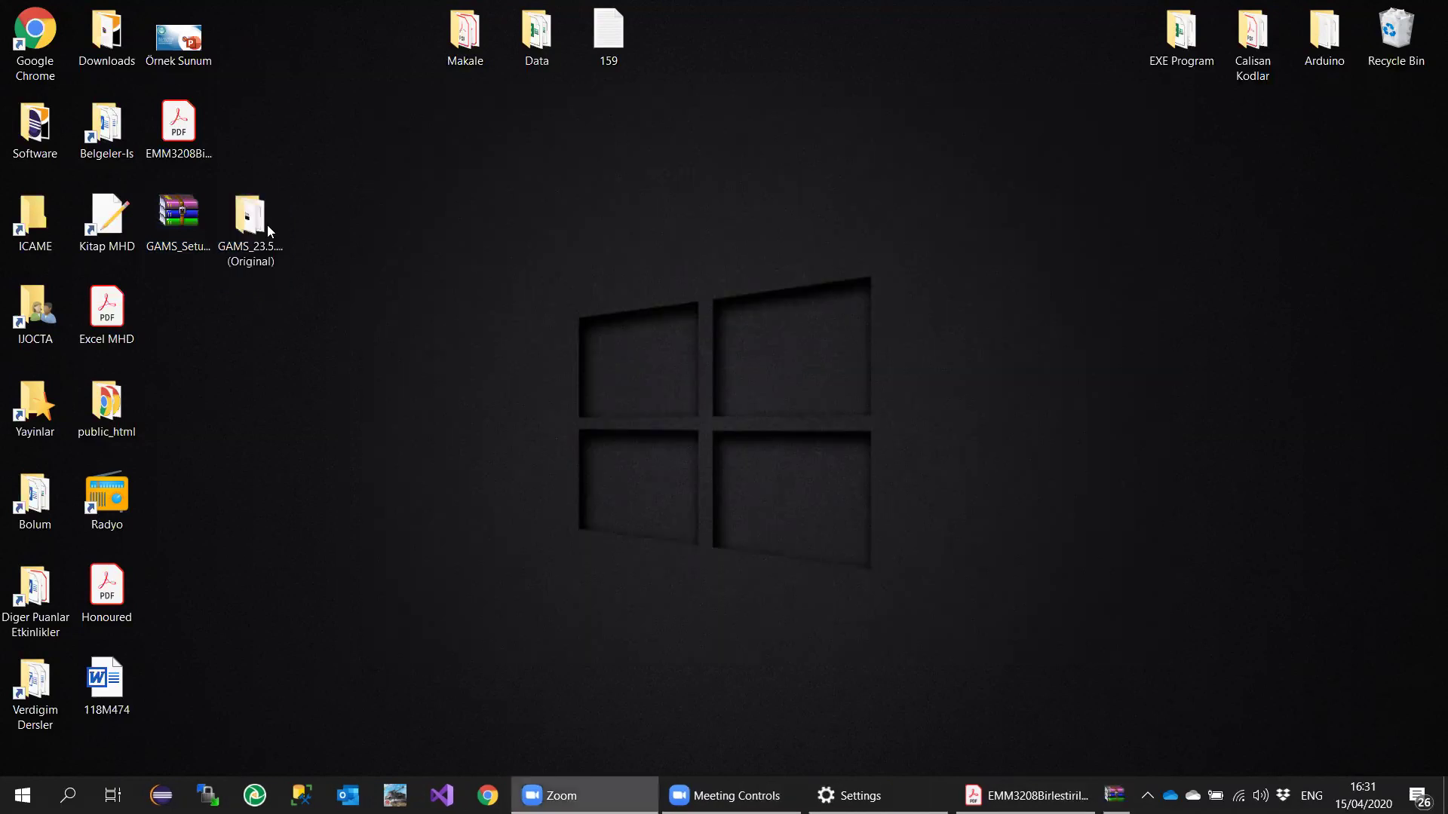
Discard the GAMS_Setup2 archive into the Recycle Bin and place the extracted GAMS folder in its spot on the desktop.
{"action": "left_click_drag", "start_coordinate": [174, 217], "coordinate": [1394, 38]}
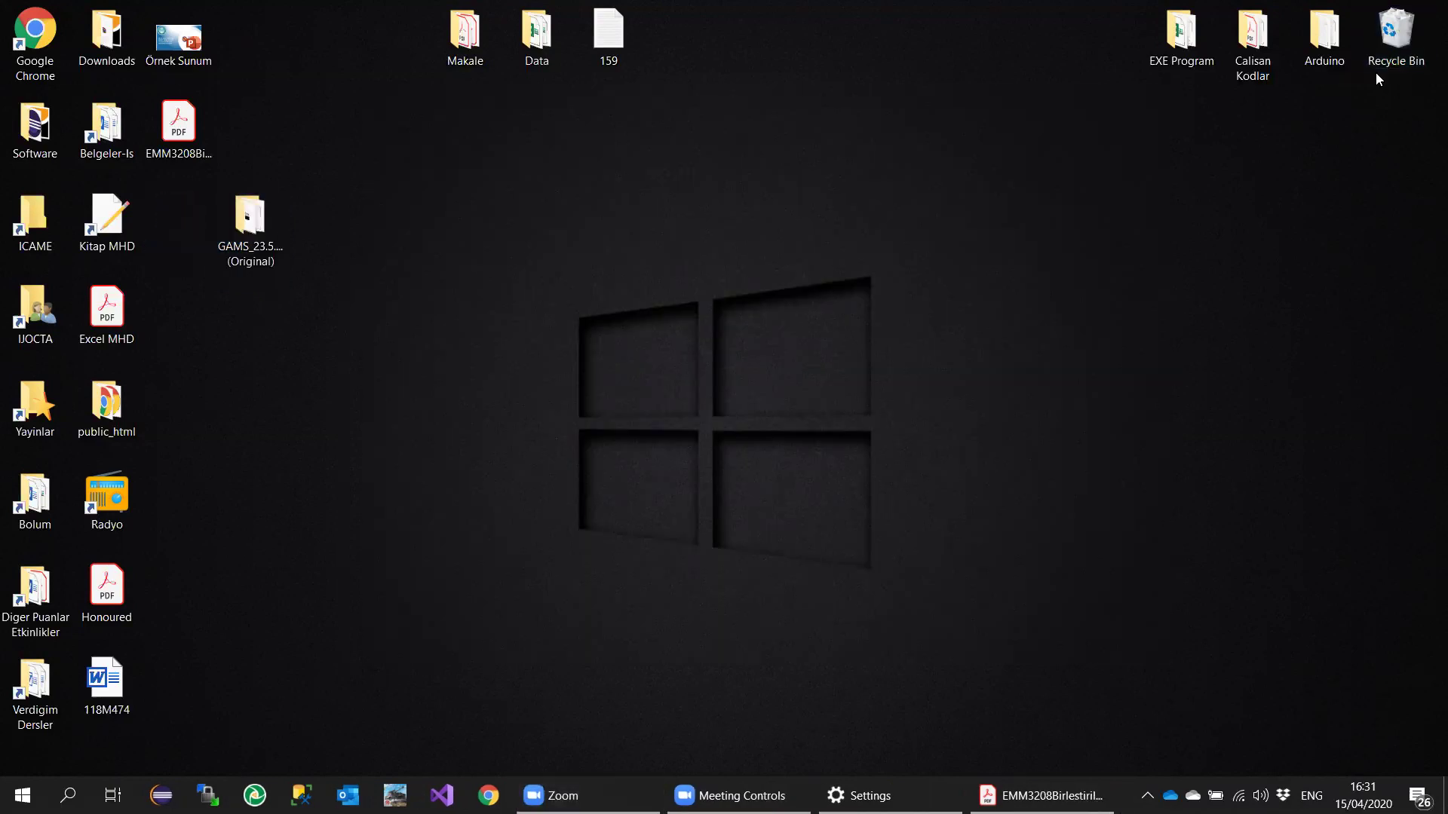
{"action": "left_click_drag", "start_coordinate": [266, 234], "coordinate": [178, 239]}
Open the extracted GAMS folder and delete the gamslice_aix text file from it.
{"action": "double_click", "coordinate": [179, 236]}
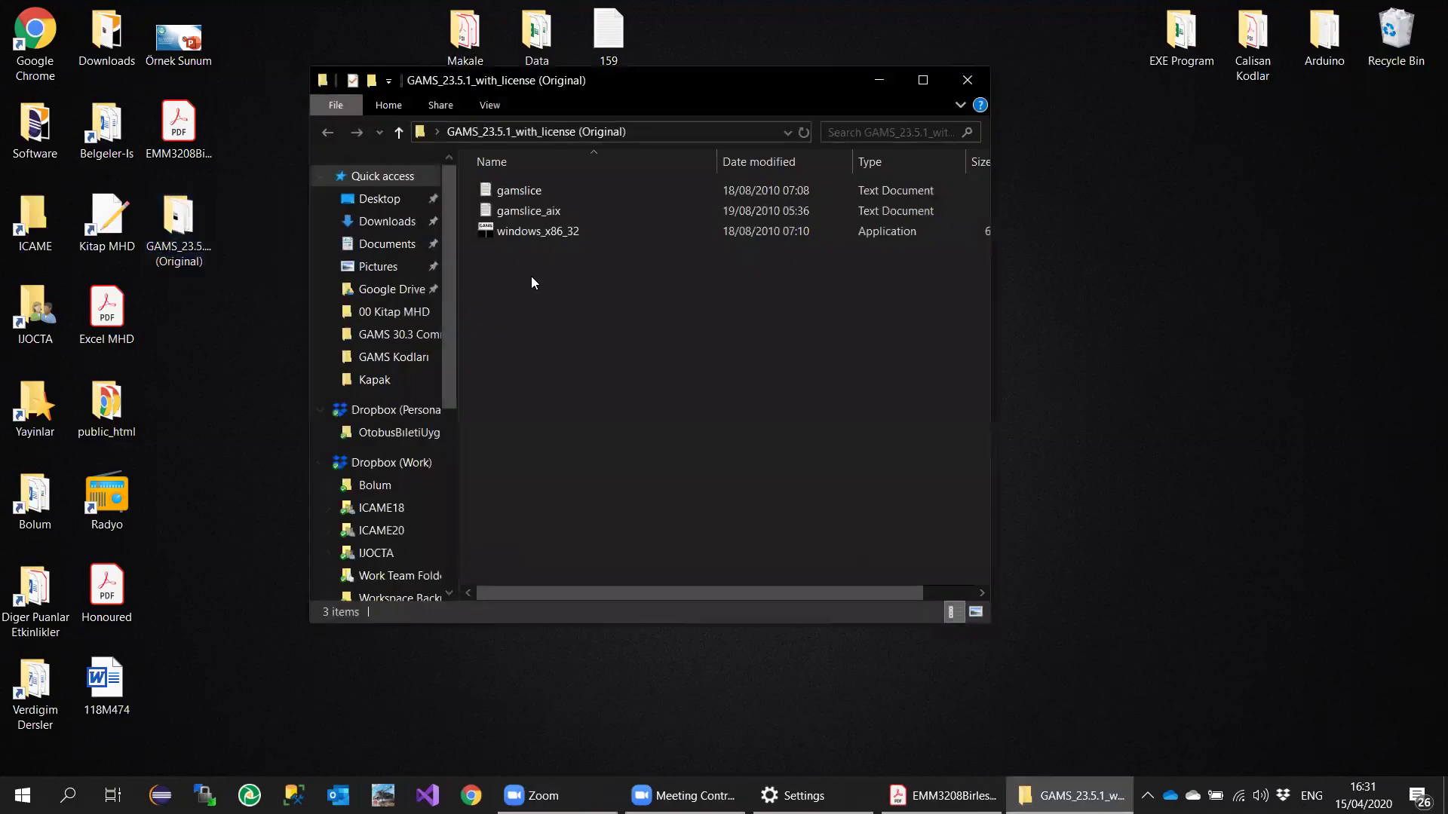
{"action": "left_click_drag", "start_coordinate": [520, 194], "coordinate": [519, 319]}
{"action": "left_click", "coordinate": [491, 249]}
{"action": "left_click", "coordinate": [487, 234]}
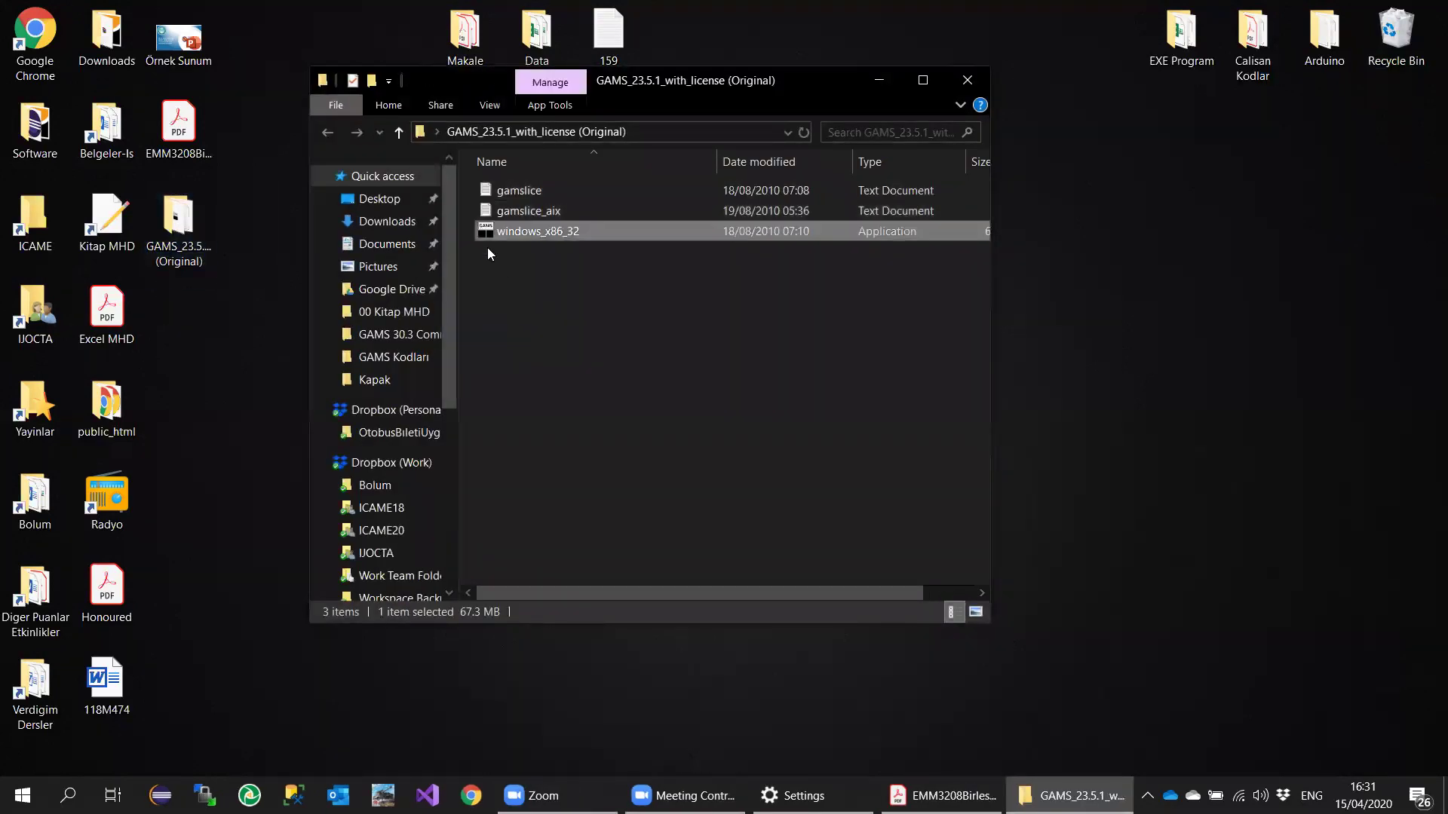
{"action": "left_click", "coordinate": [487, 190]}
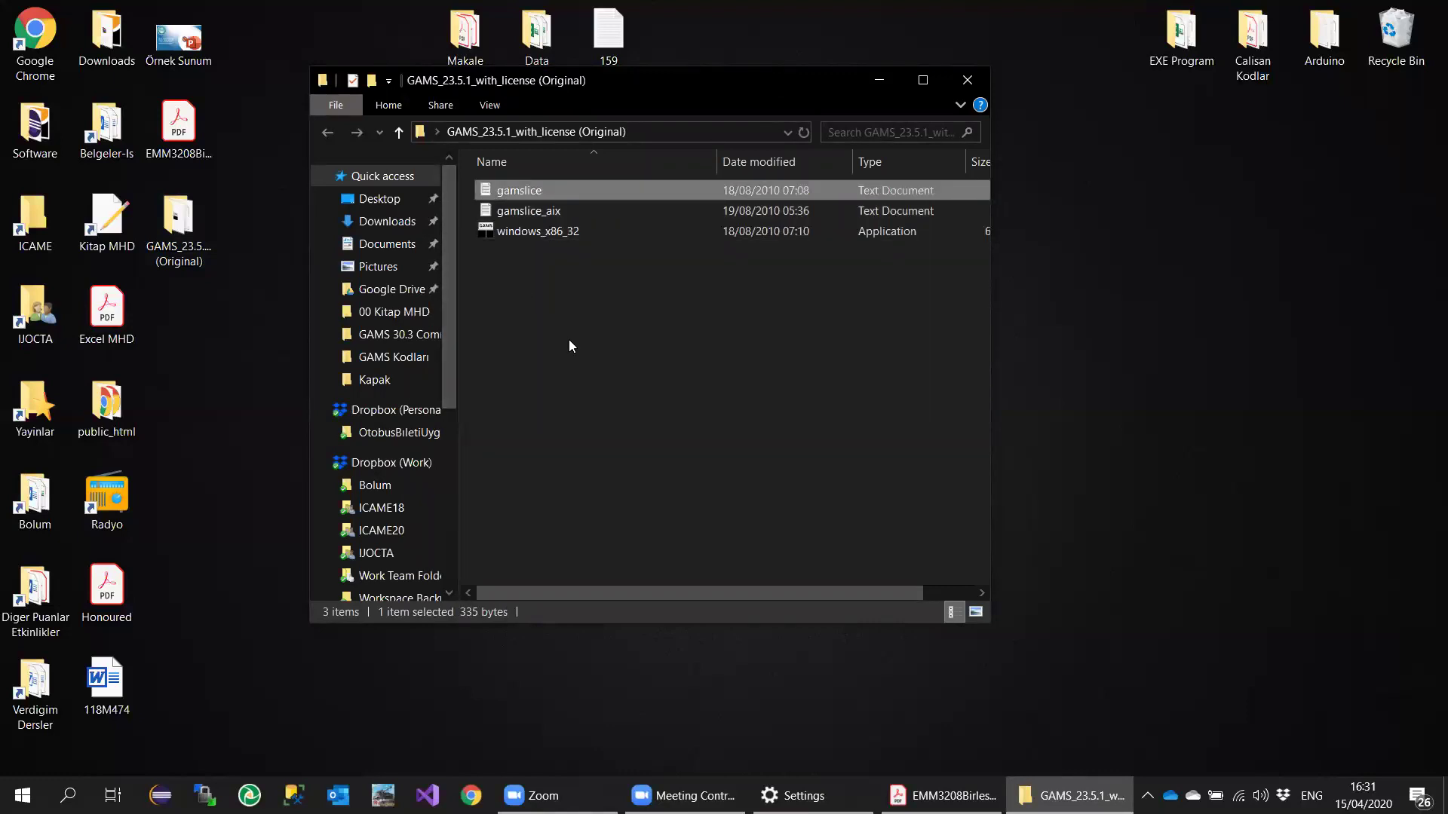
{"action": "left_click", "coordinate": [487, 211]}
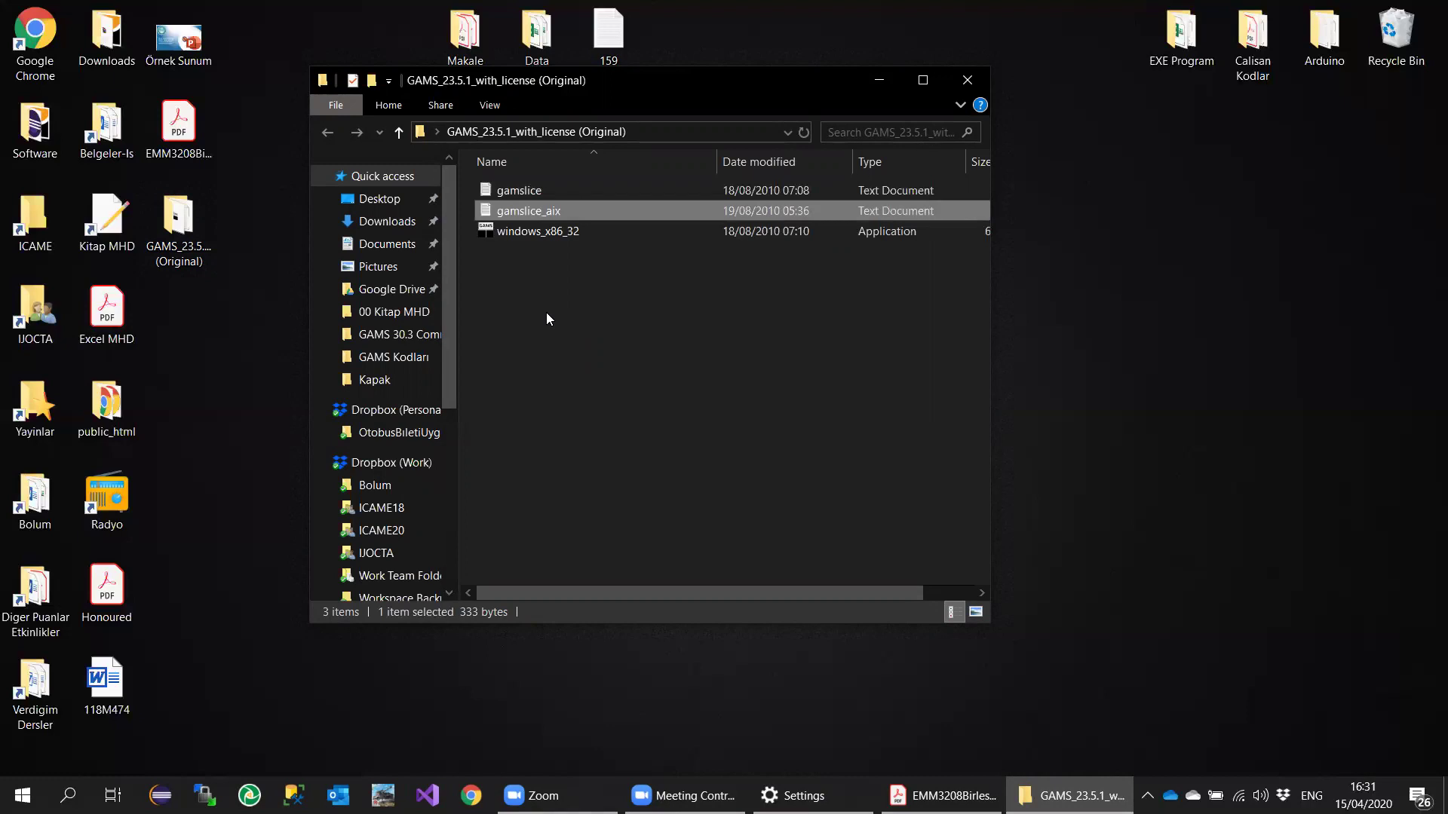
{"action": "key", "text": "Delete"}
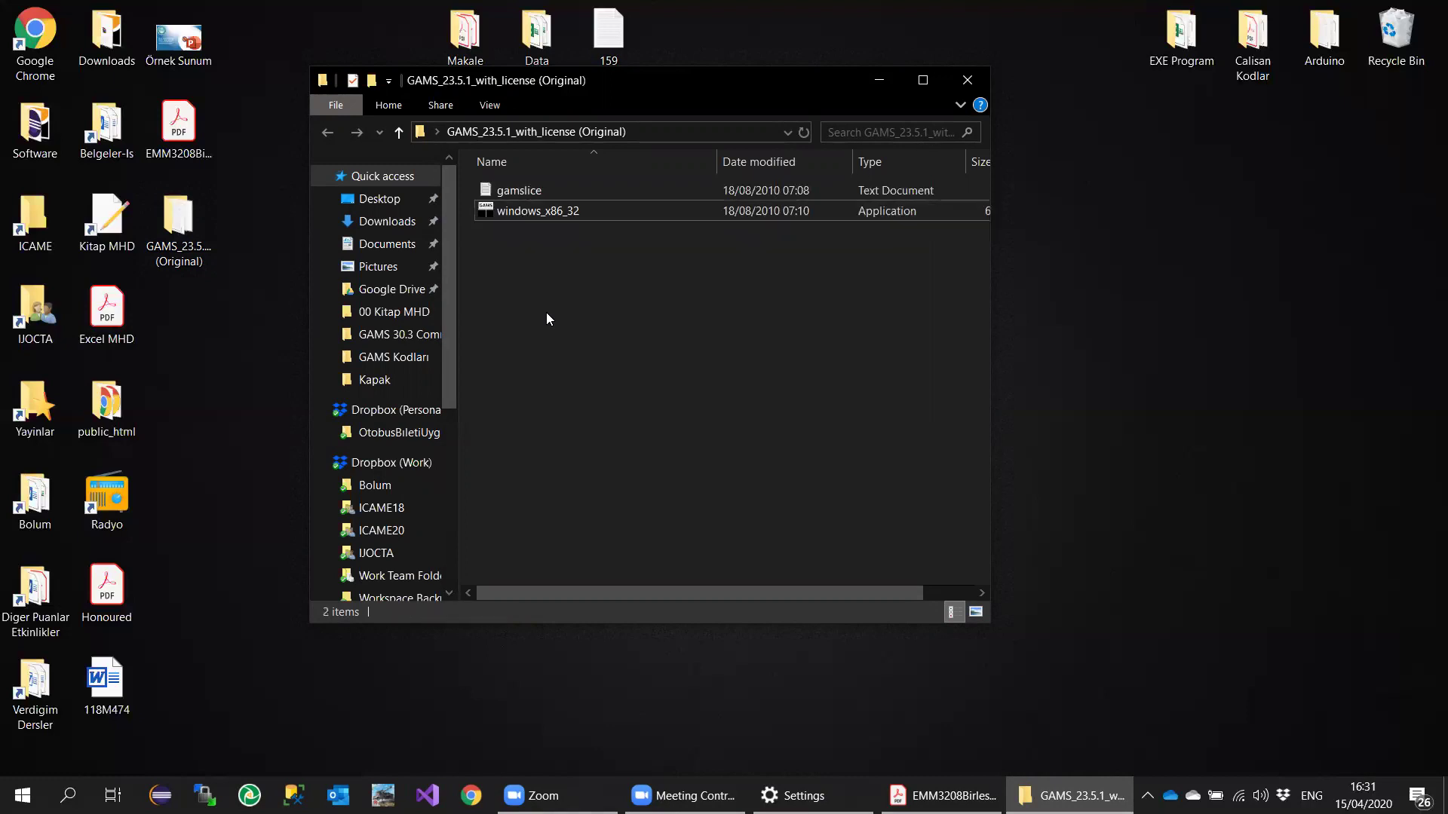
Launch the windows_x86_32 installer and accept C:\Program Files (x86)\GAMS23.5 as the destination, agreeing to install into the existing folder.
{"action": "left_click", "coordinate": [487, 214]}
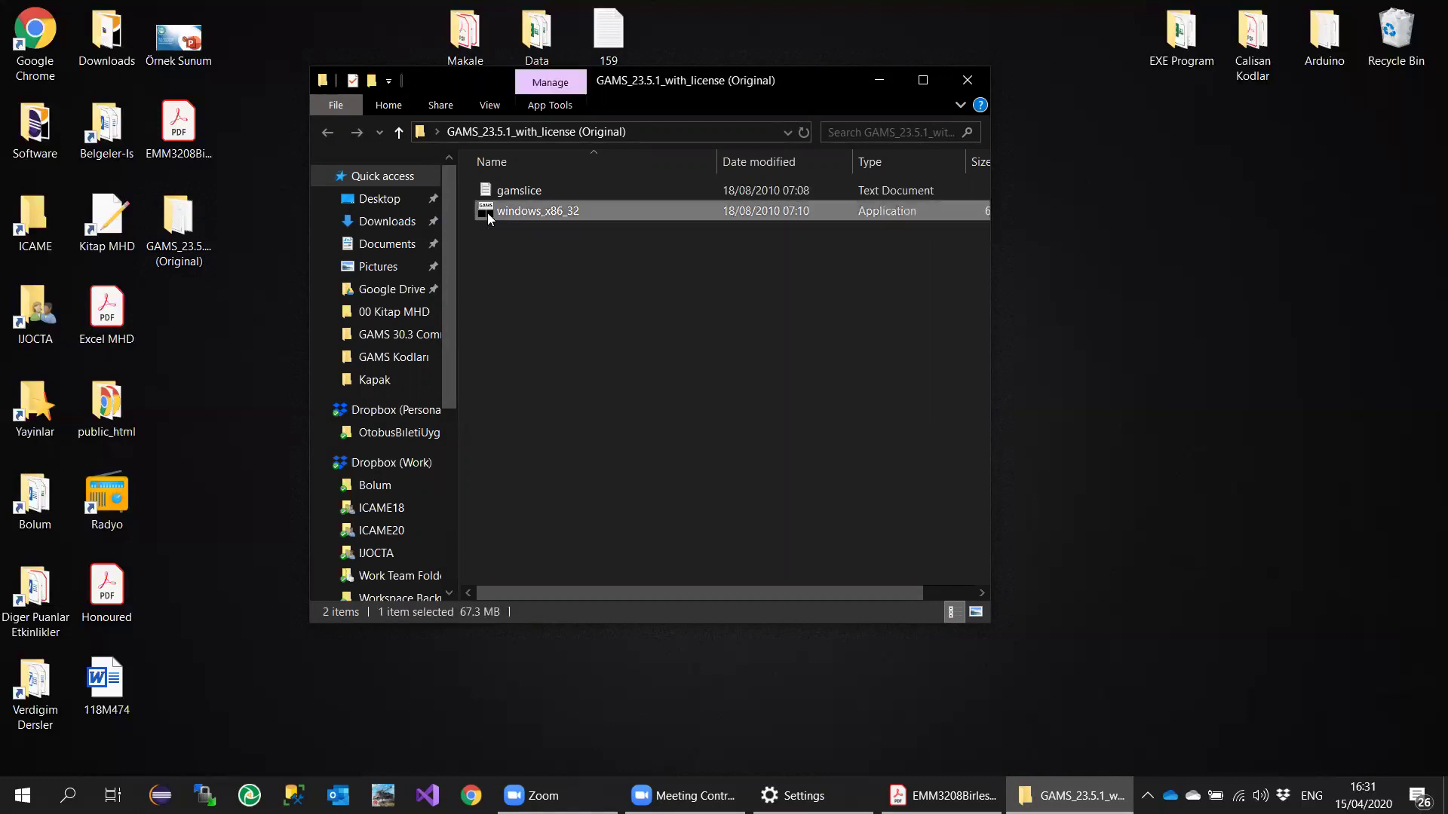
{"action": "double_click", "coordinate": [487, 217]}
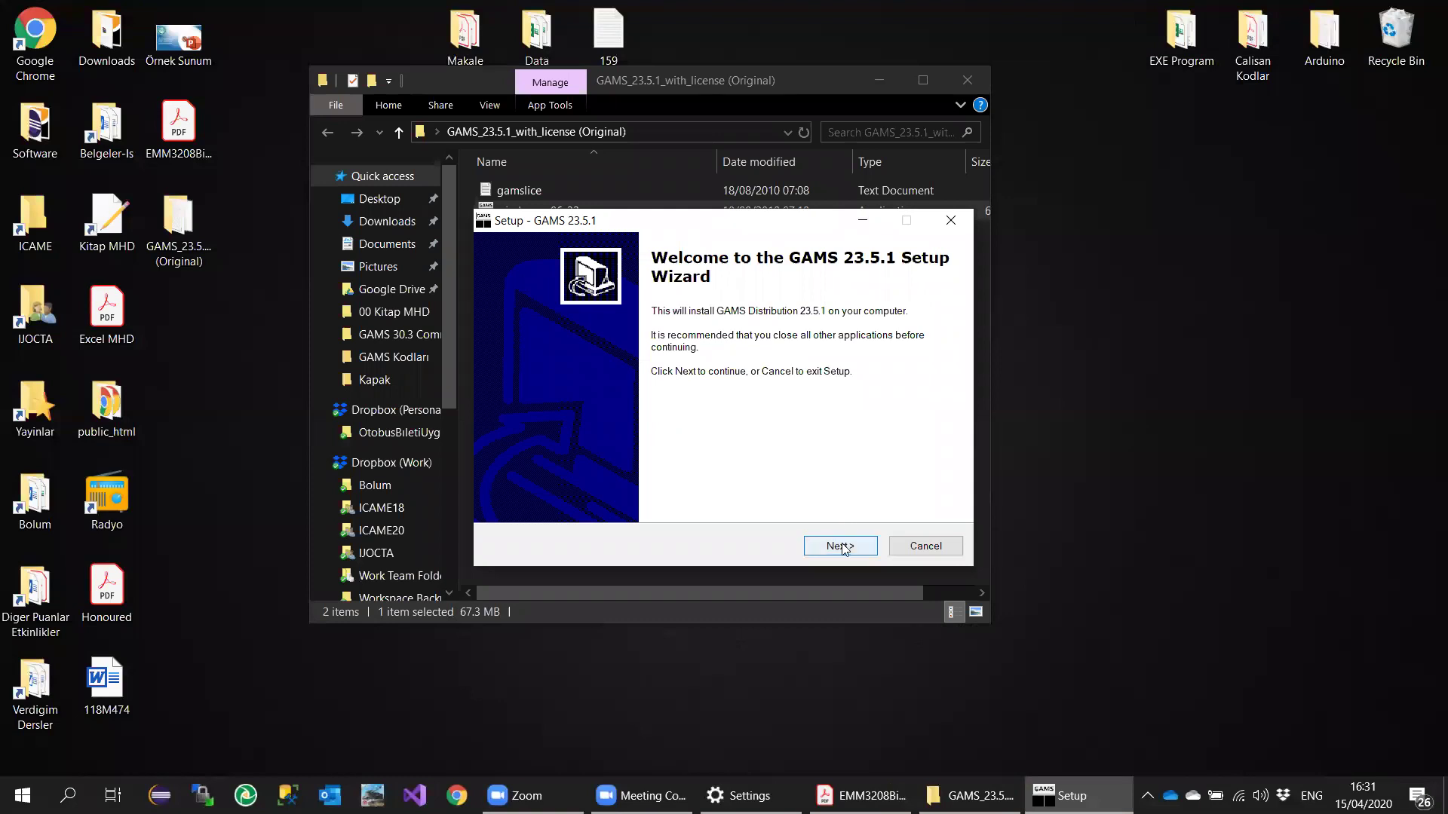
{"action": "left_click", "coordinate": [842, 548]}
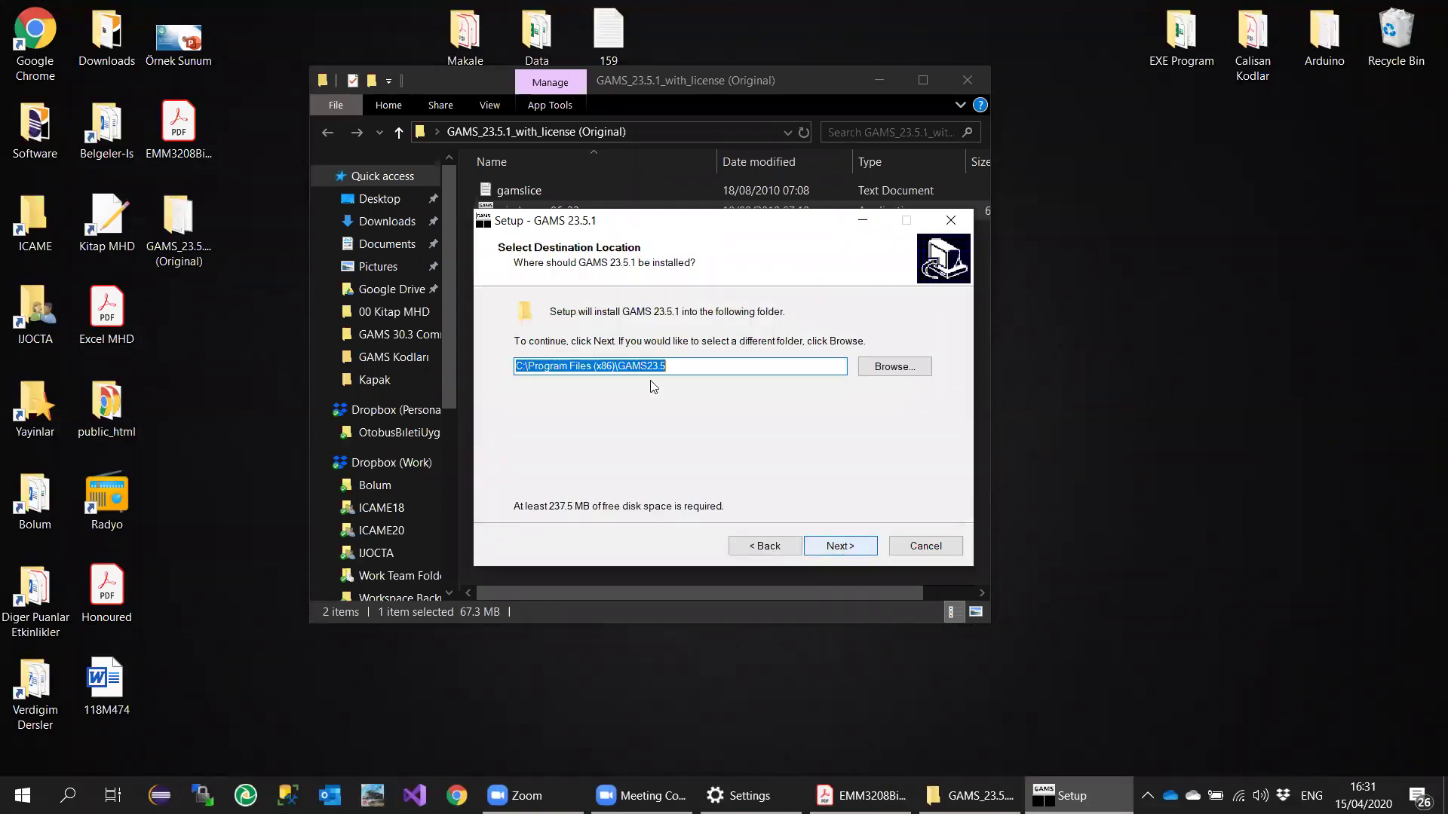
{"action": "left_click", "coordinate": [684, 365]}
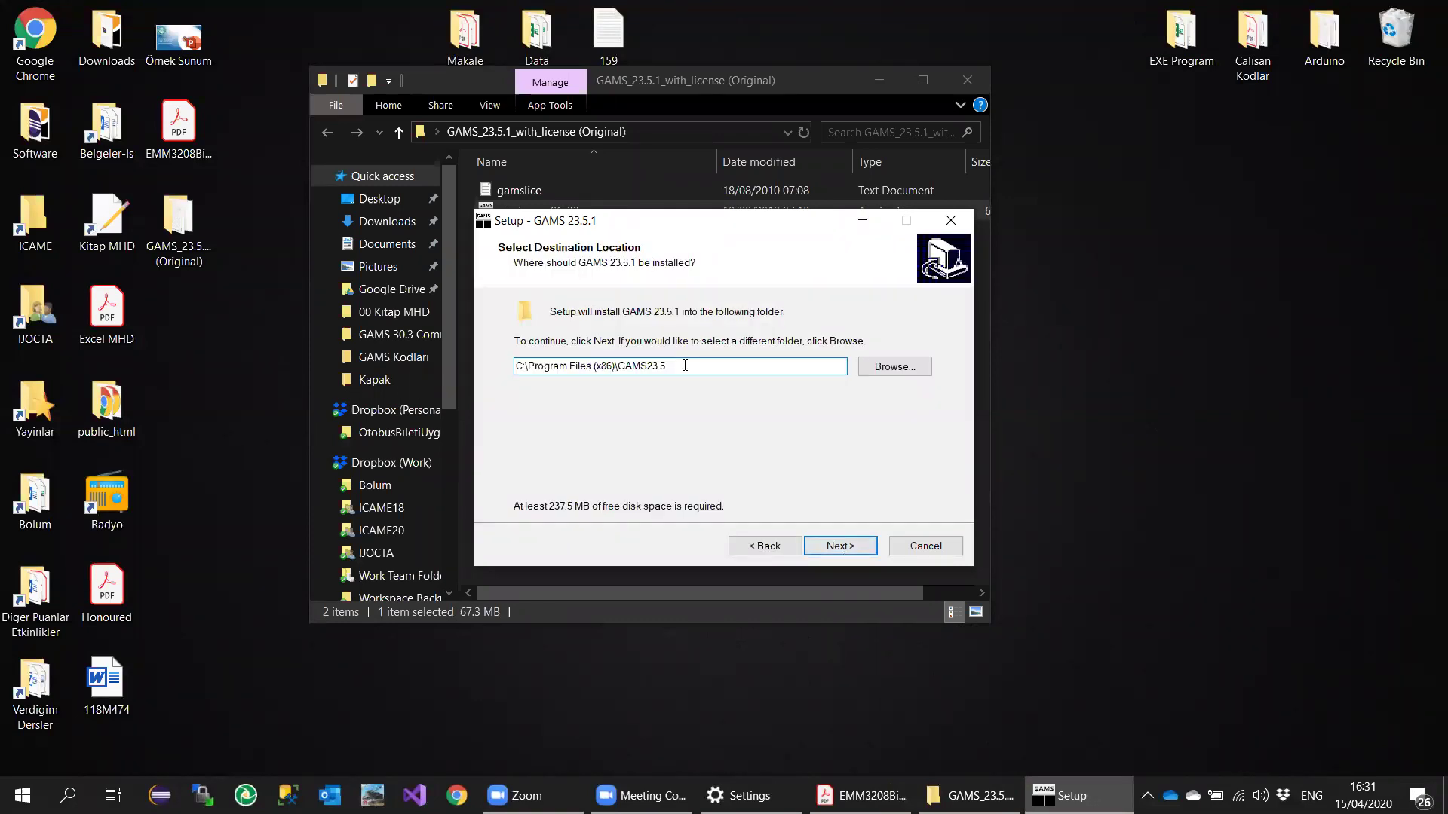
{"action": "left_click", "coordinate": [839, 550]}
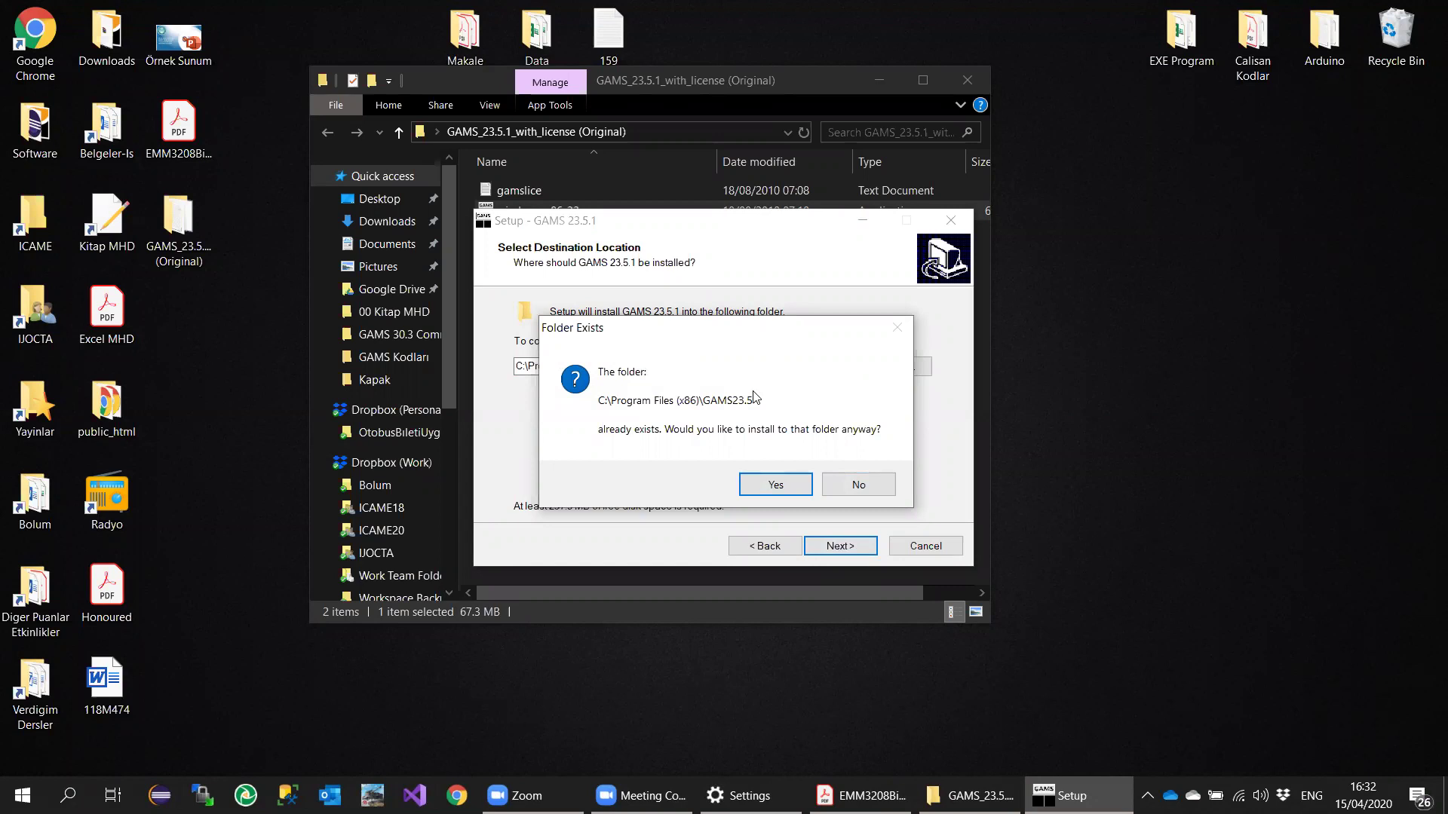
{"action": "left_click", "coordinate": [773, 488]}
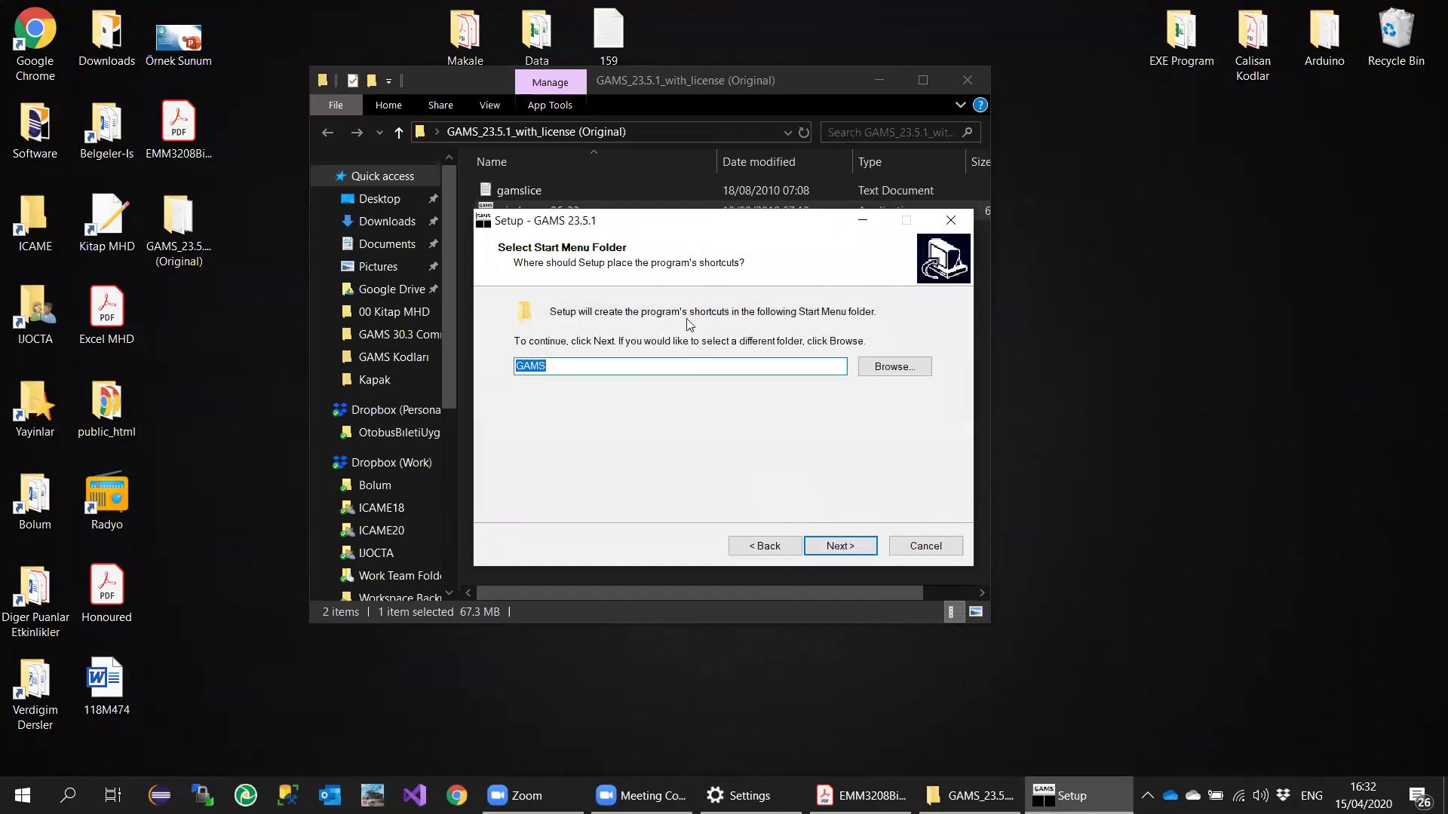
Keep GAMS as the Start Menu folder and the desktop icon option enabled, and run the installation.
{"action": "left_click", "coordinate": [840, 546]}
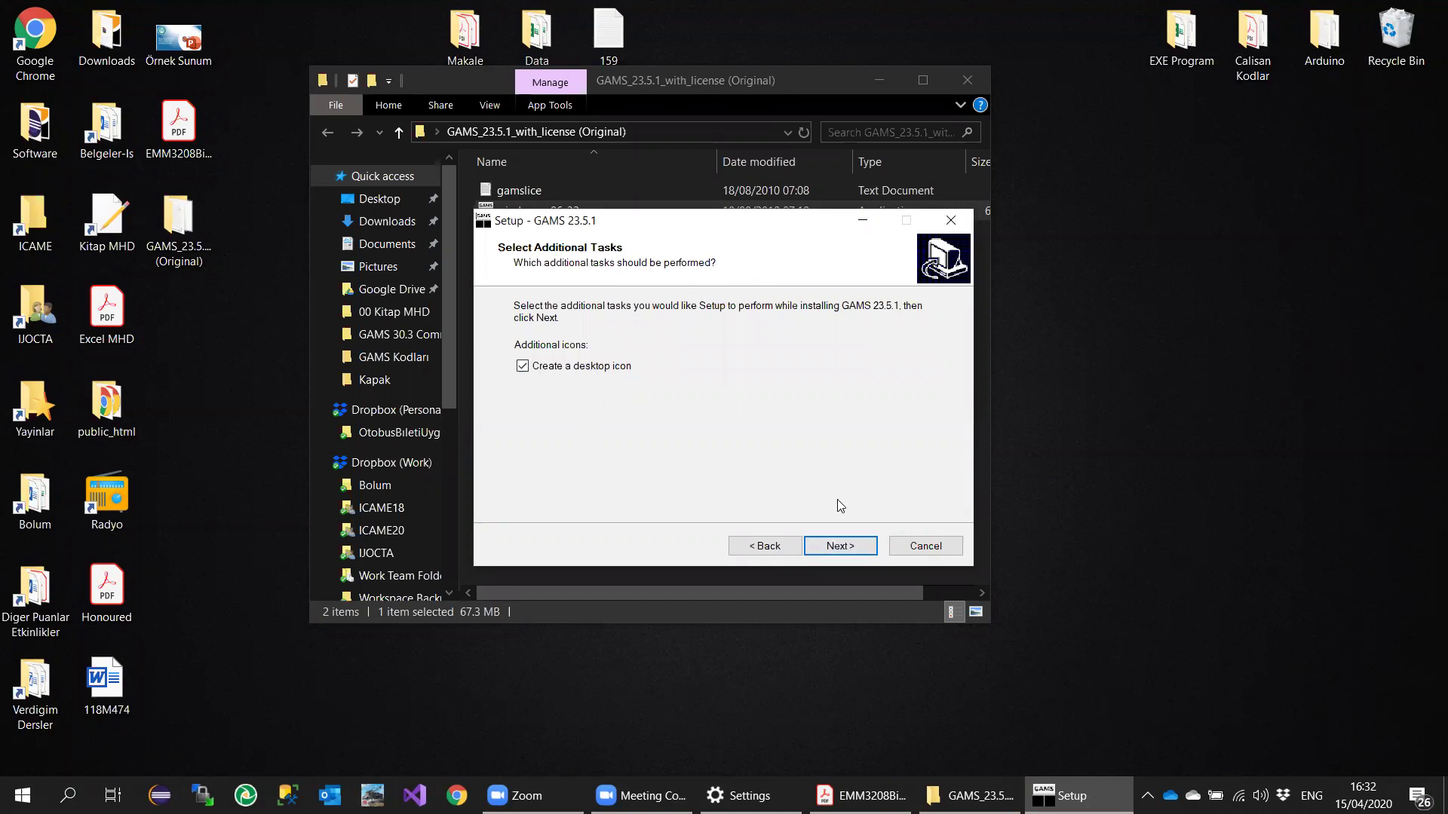
{"action": "left_click", "coordinate": [833, 548]}
{"action": "left_click", "coordinate": [833, 548]}
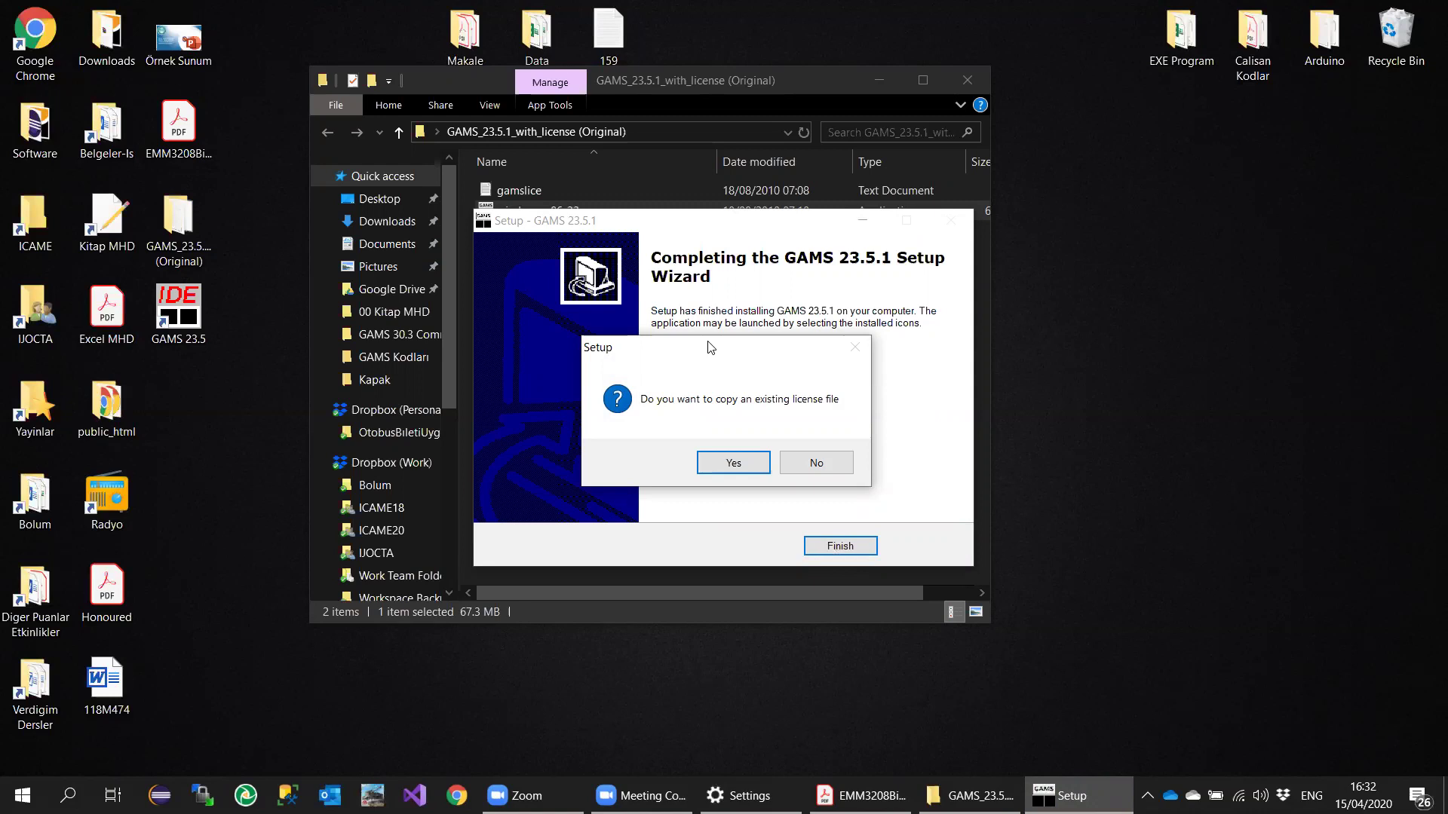
Agree to copy an existing license file and choose gamslice from the desktop's GAMS_23.5.1_with_license (Original) folder.
{"action": "left_click_drag", "start_coordinate": [710, 348], "coordinate": [779, 349]}
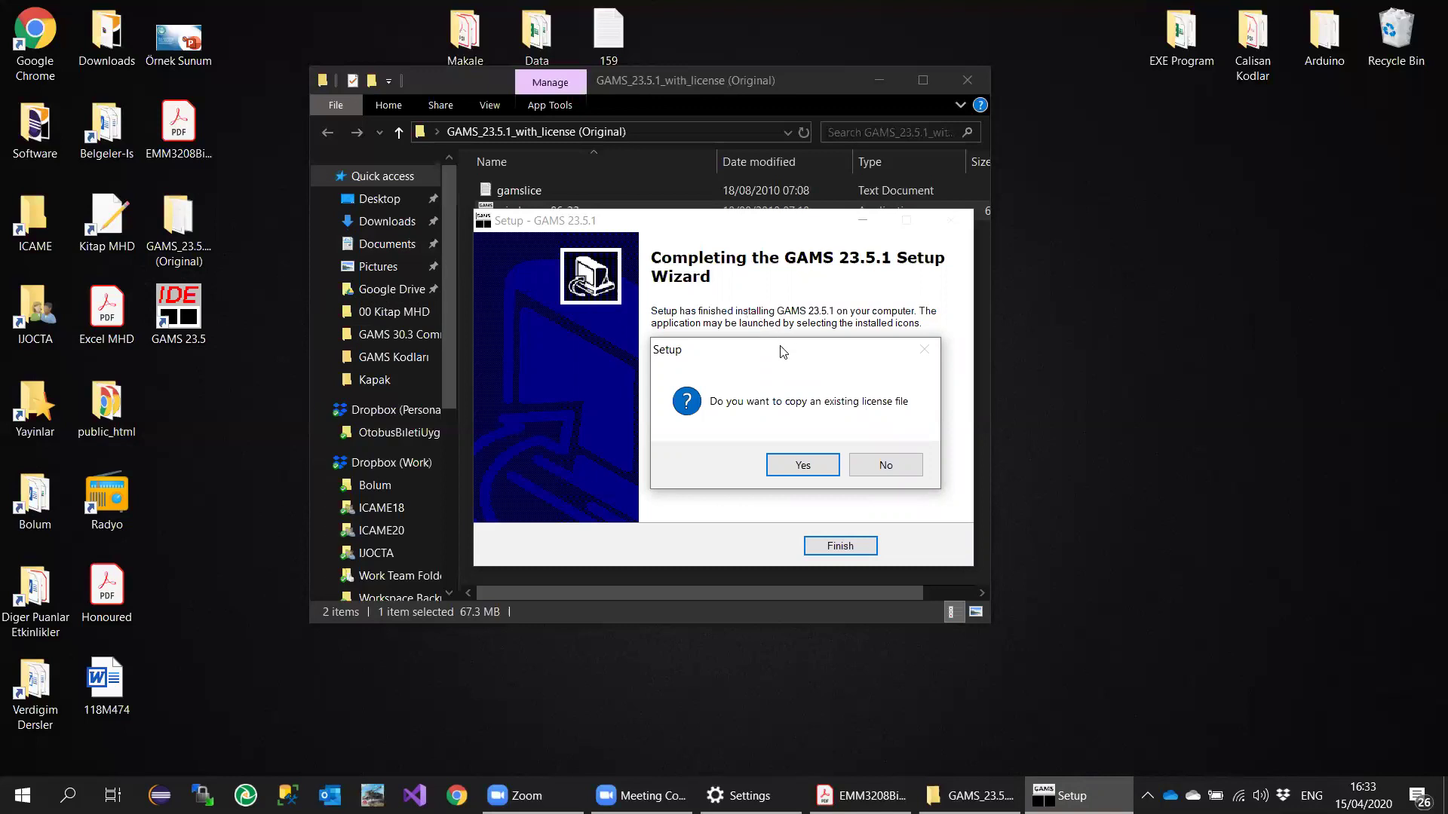
{"action": "left_click_drag", "start_coordinate": [781, 351], "coordinate": [781, 339]}
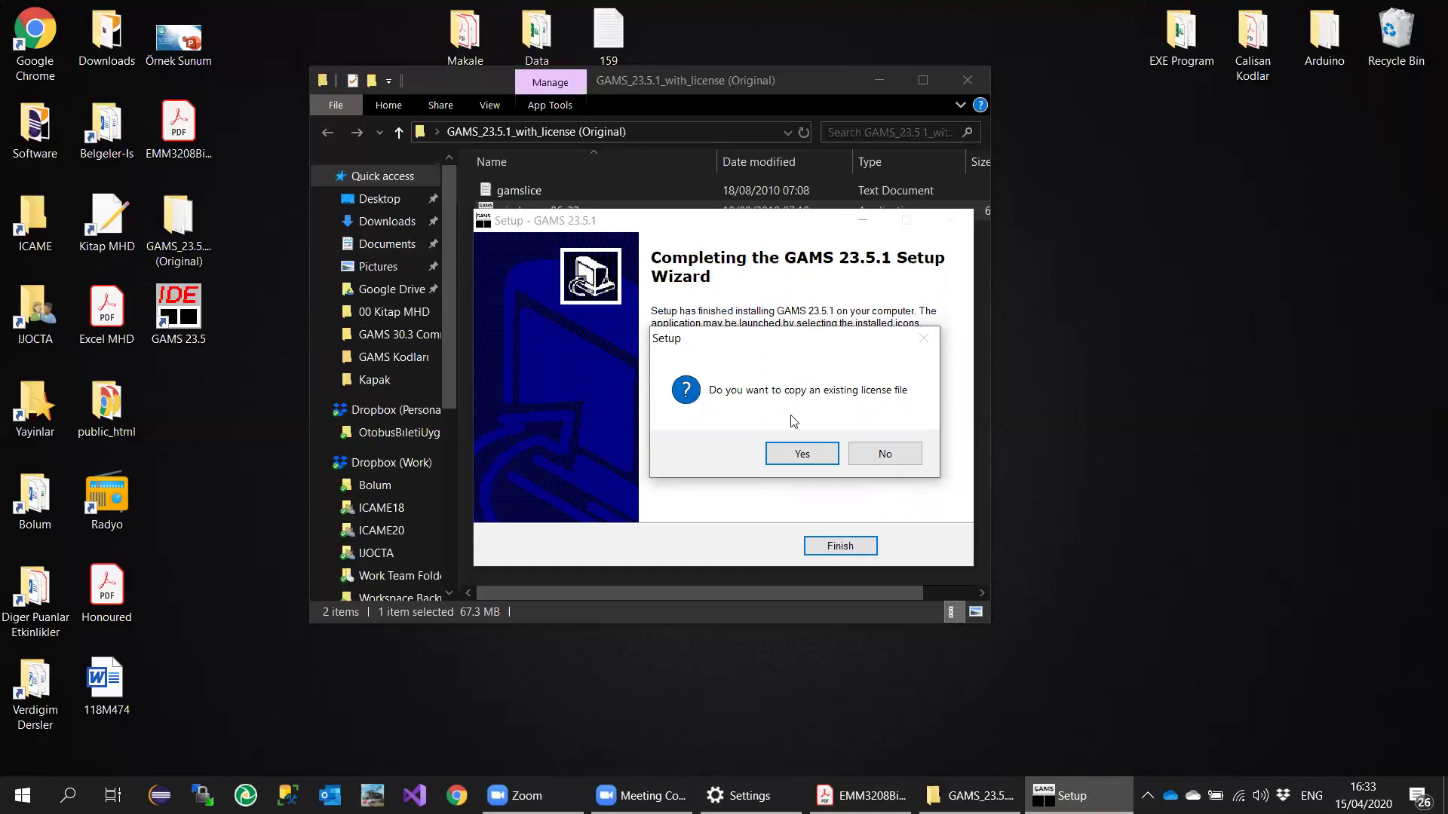
{"action": "left_click", "coordinate": [800, 454]}
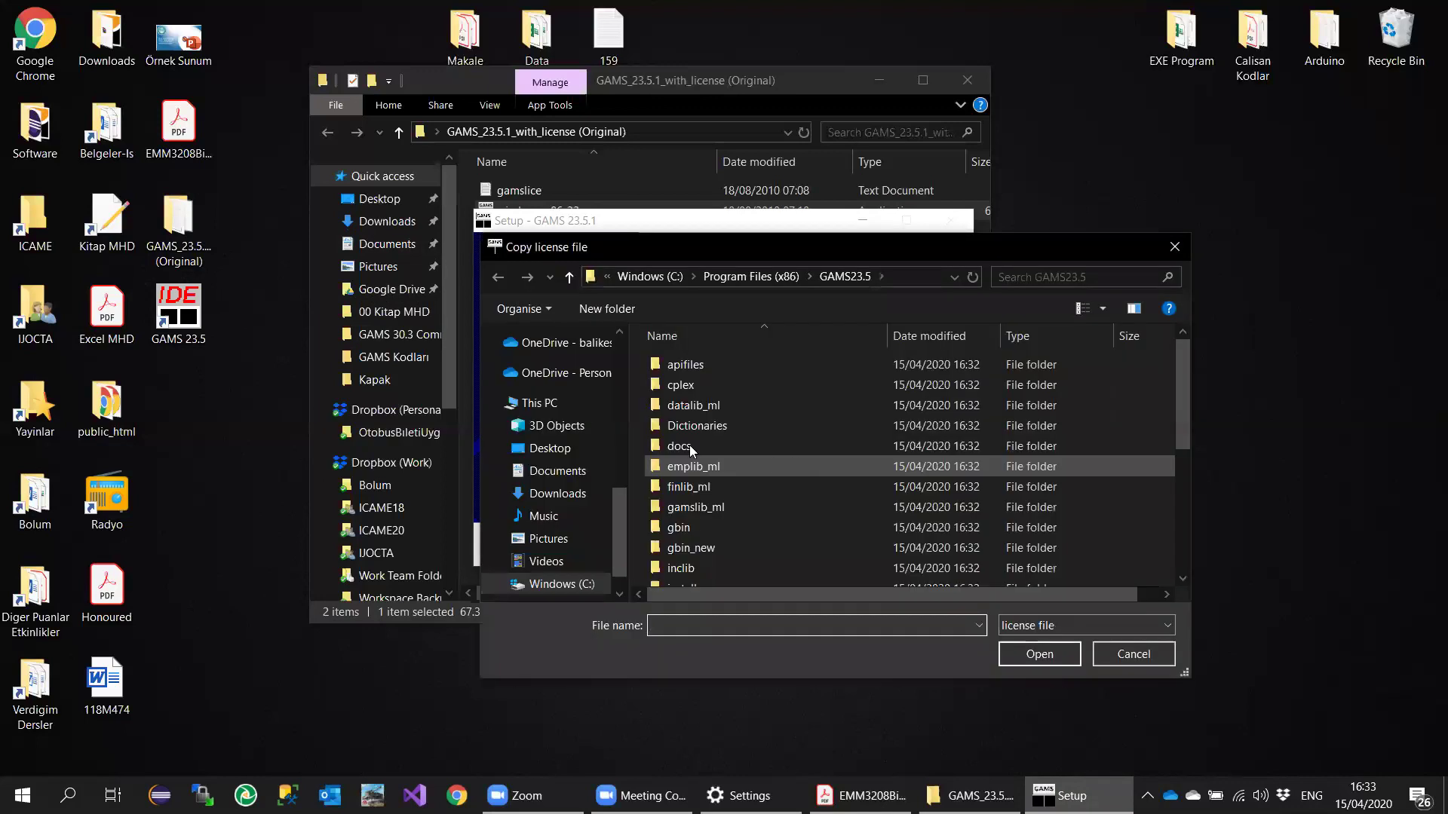
{"action": "left_click", "coordinate": [546, 448]}
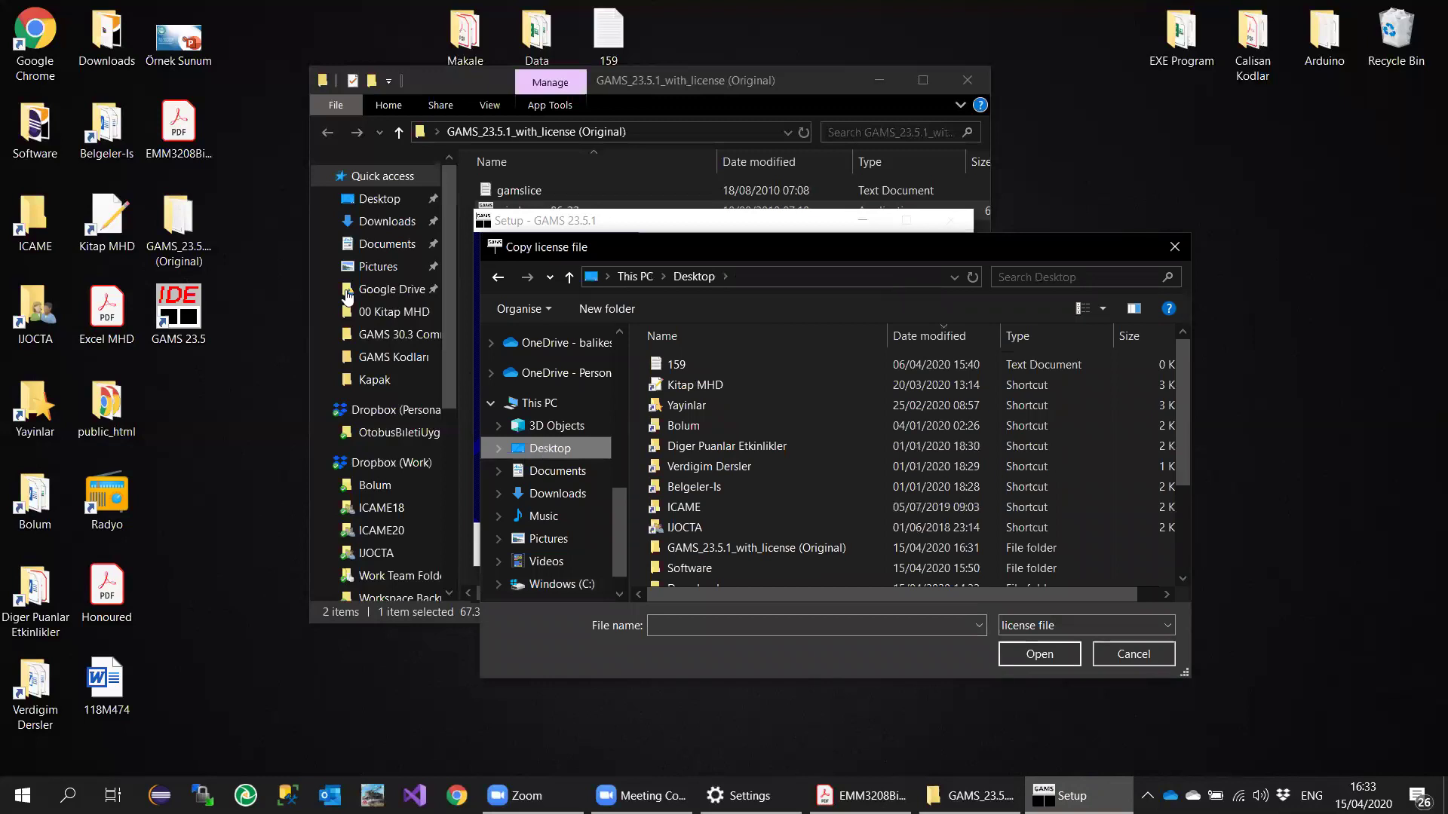
{"action": "left_click", "coordinate": [179, 222]}
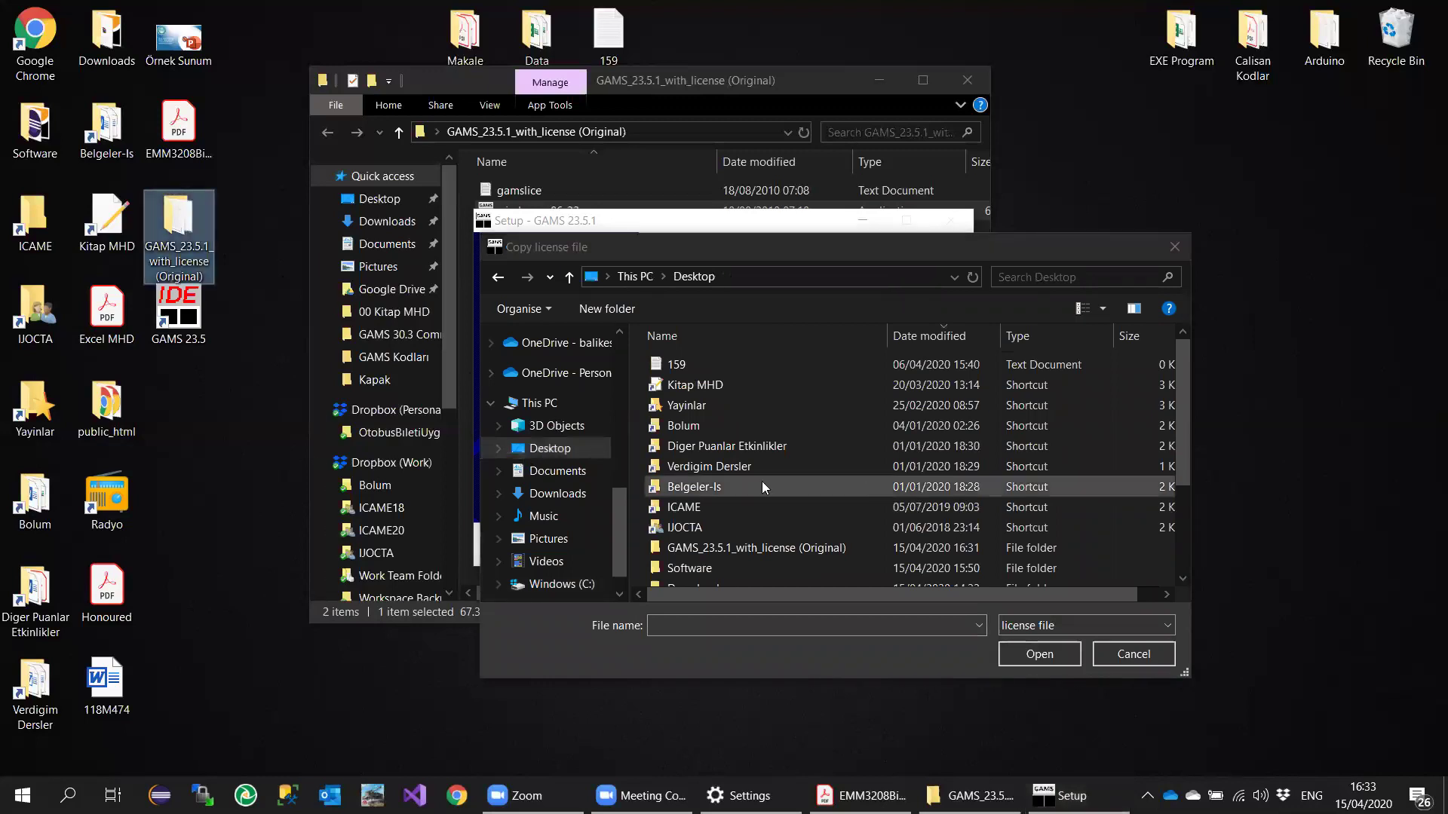
{"action": "left_click", "coordinate": [812, 554]}
{"action": "double_click", "coordinate": [670, 549]}
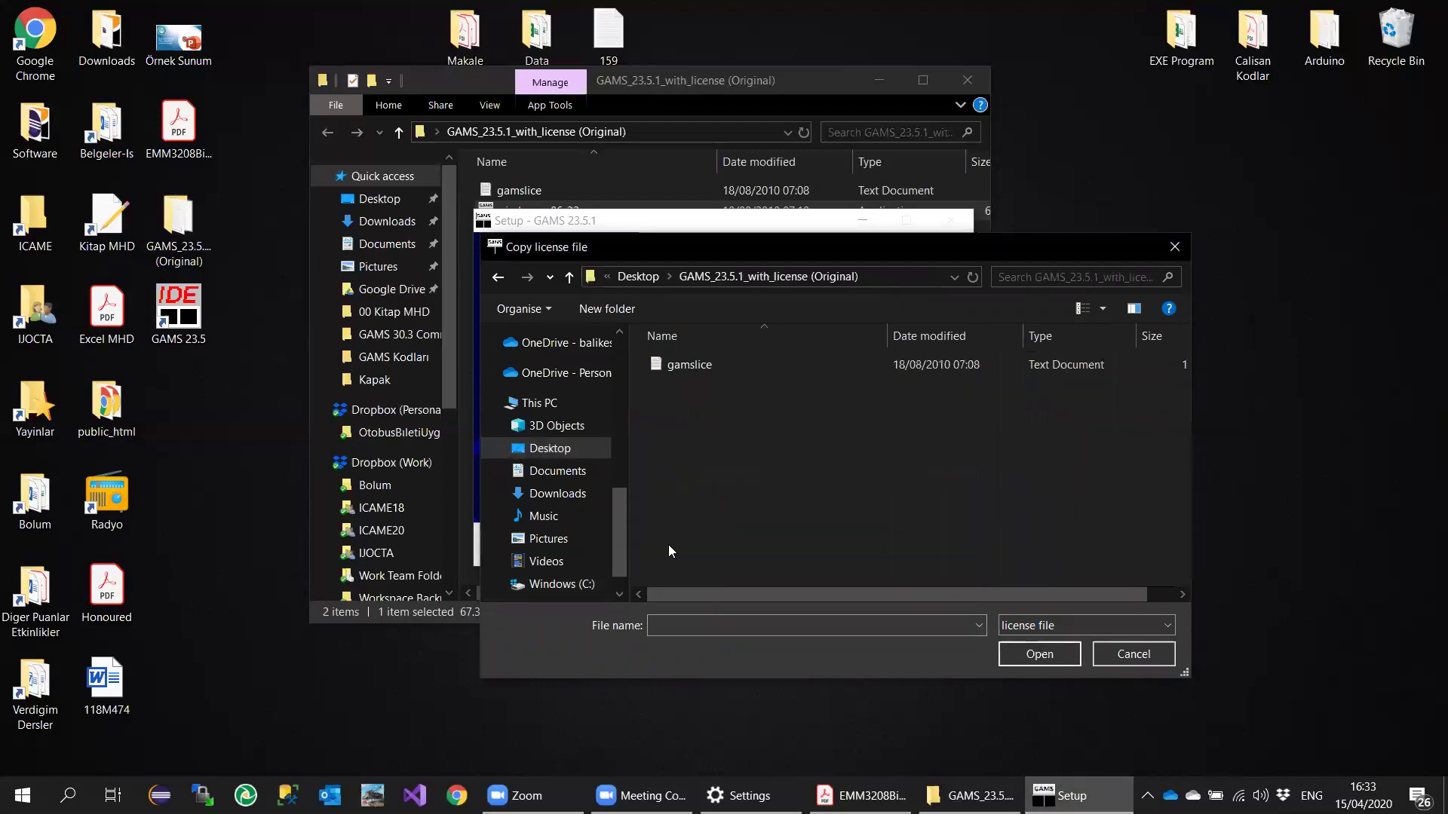
{"action": "double_click", "coordinate": [659, 364]}
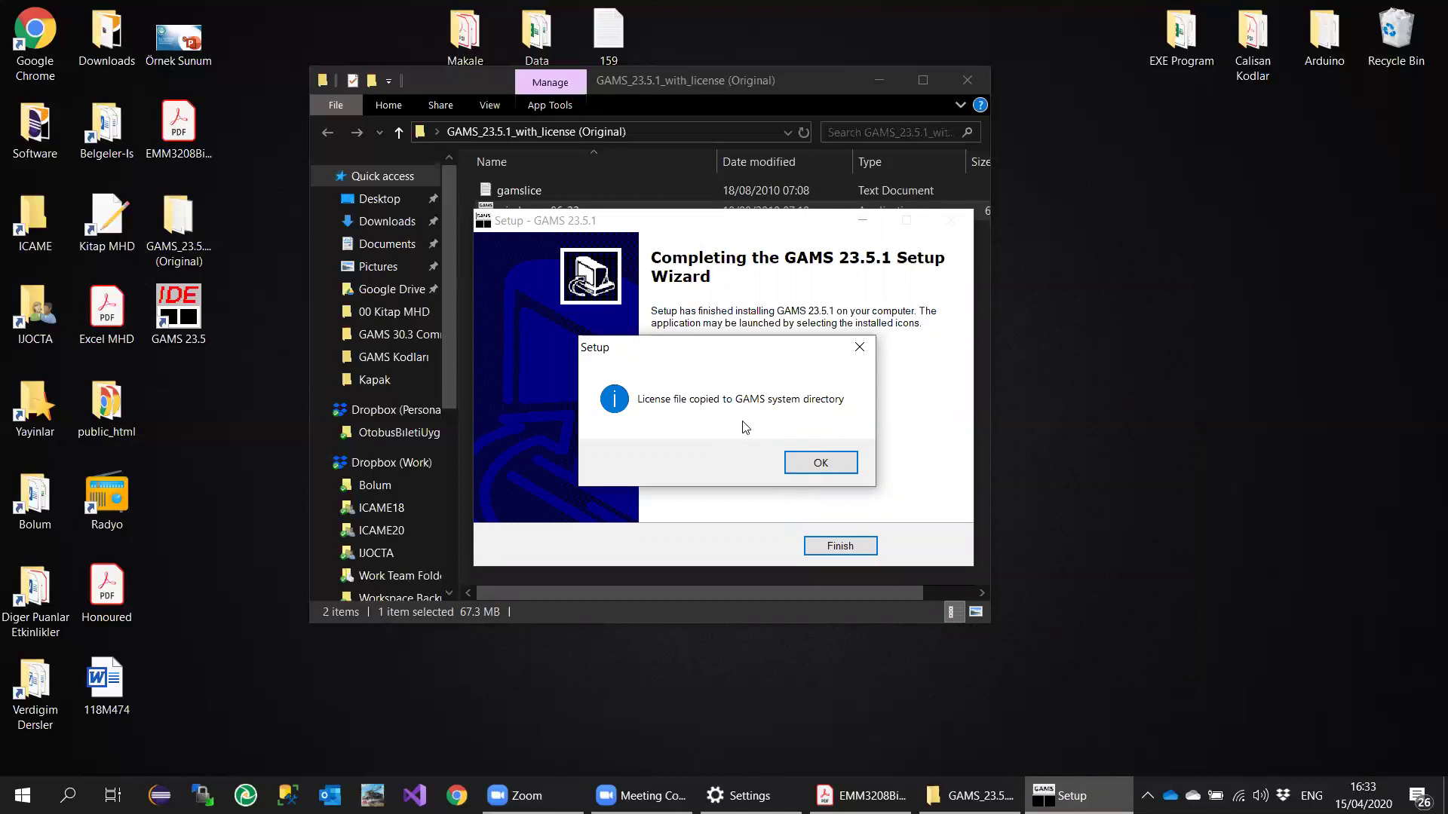
{"action": "left_click", "coordinate": [817, 464]}
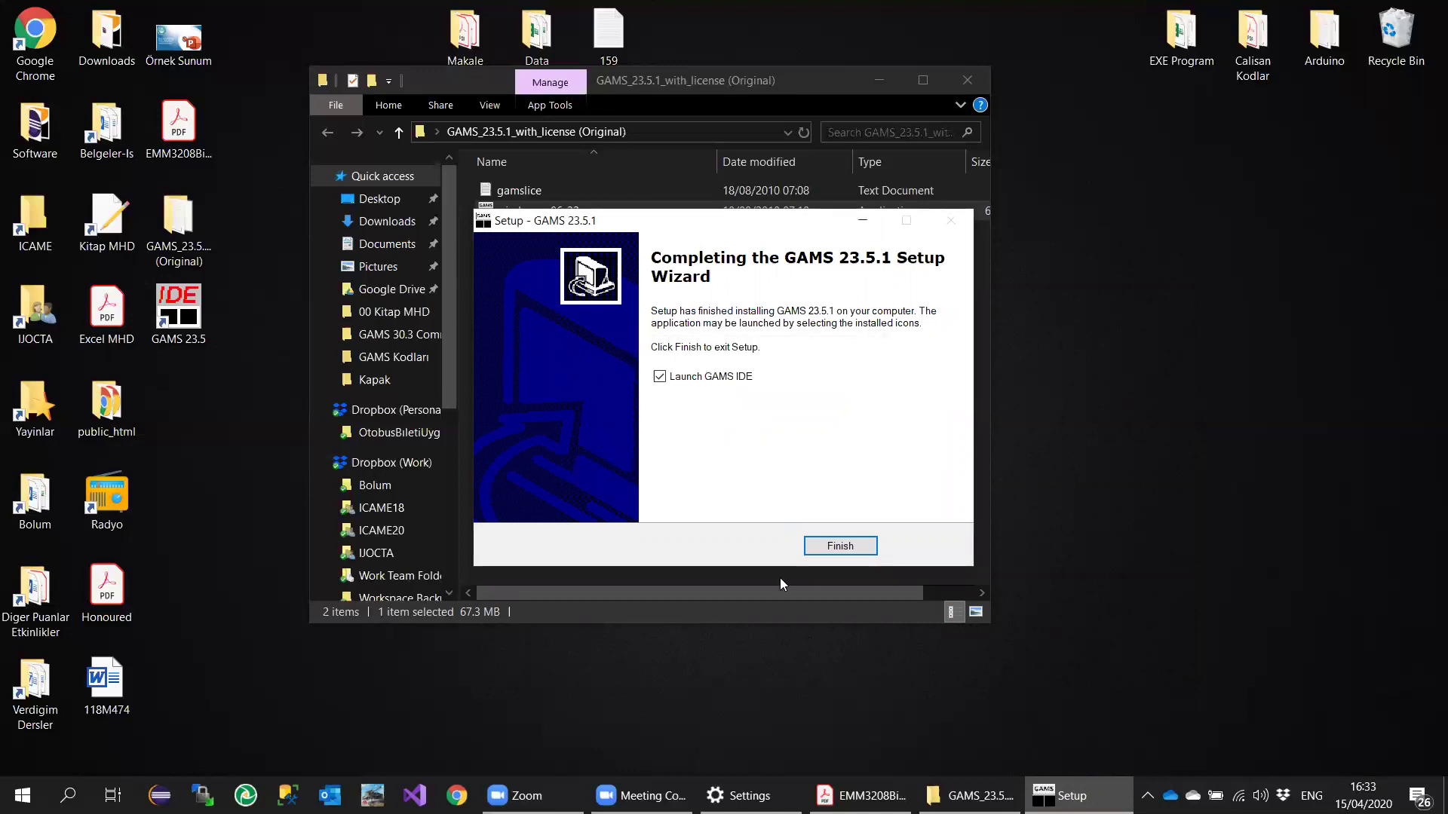
Finish the setup with Launch GAMS IDE enabled and bring the IDE window to the front.
{"action": "left_click", "coordinate": [840, 546]}
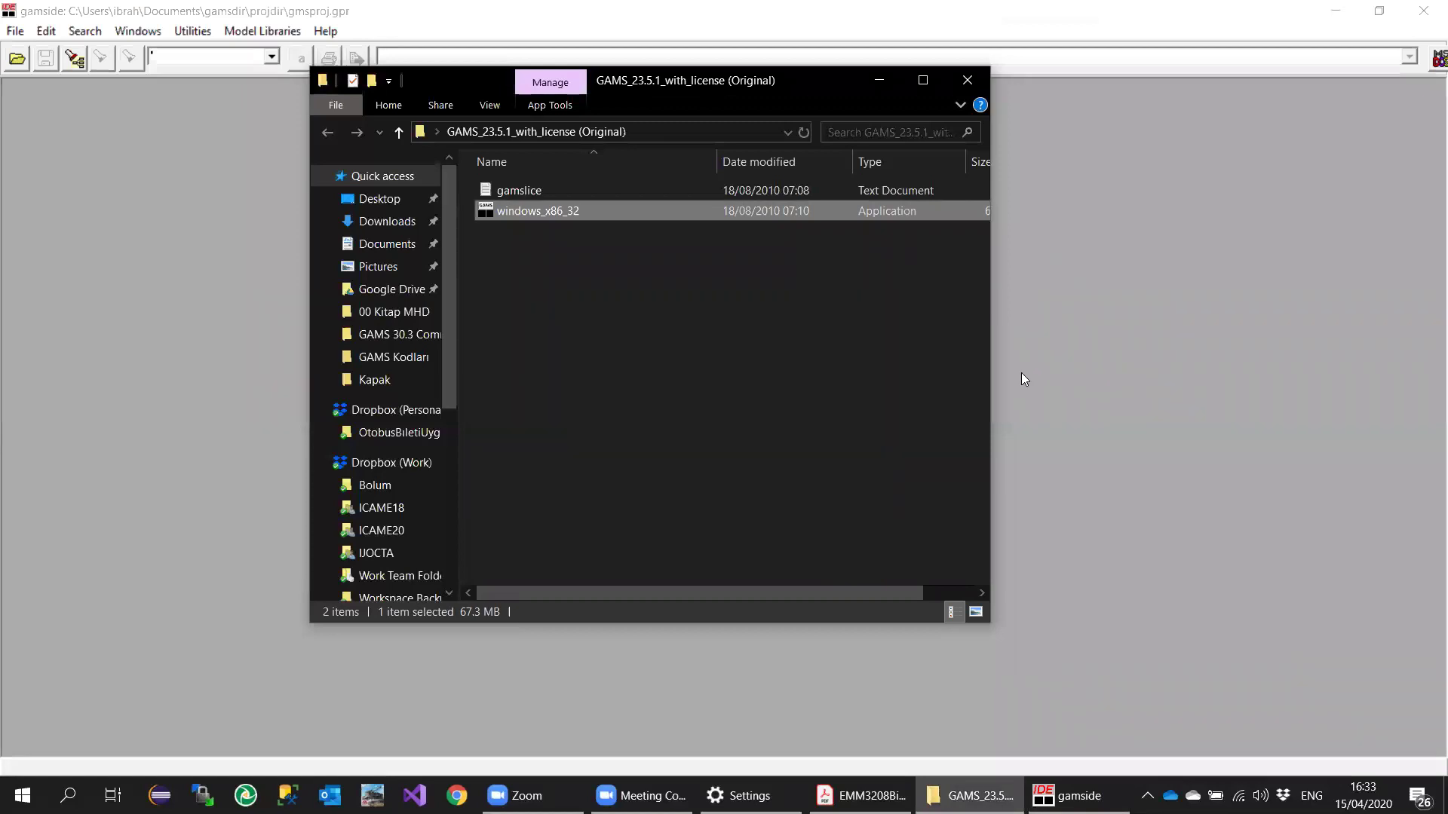
{"action": "left_click", "coordinate": [1129, 258]}
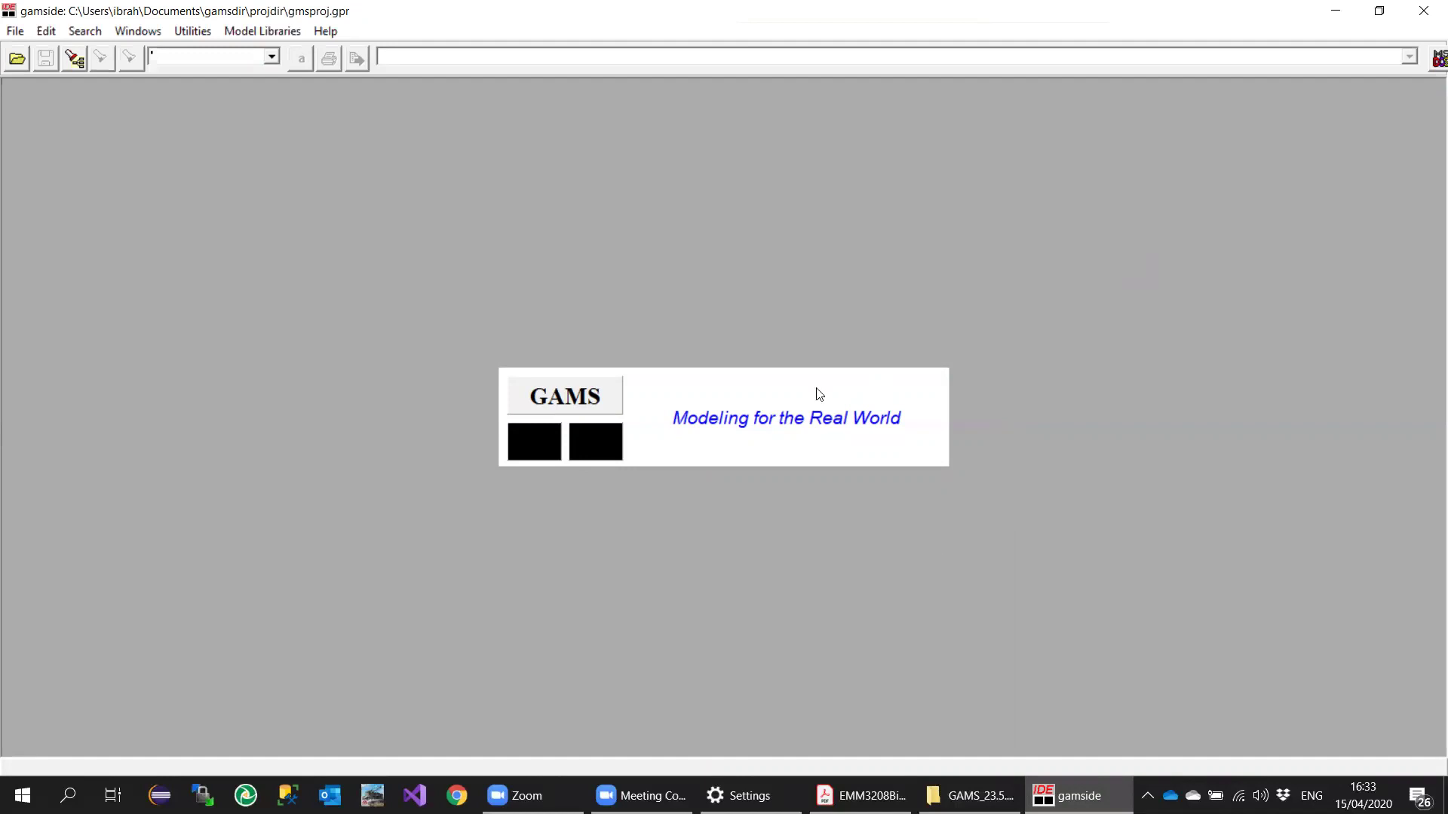
Switch to the EMM3208BirlestirilmisNotlar PDF in Acrobat Reader and examine the current license file area in the GAMS About illustration on page 97.
{"action": "left_click", "coordinate": [325, 31]}
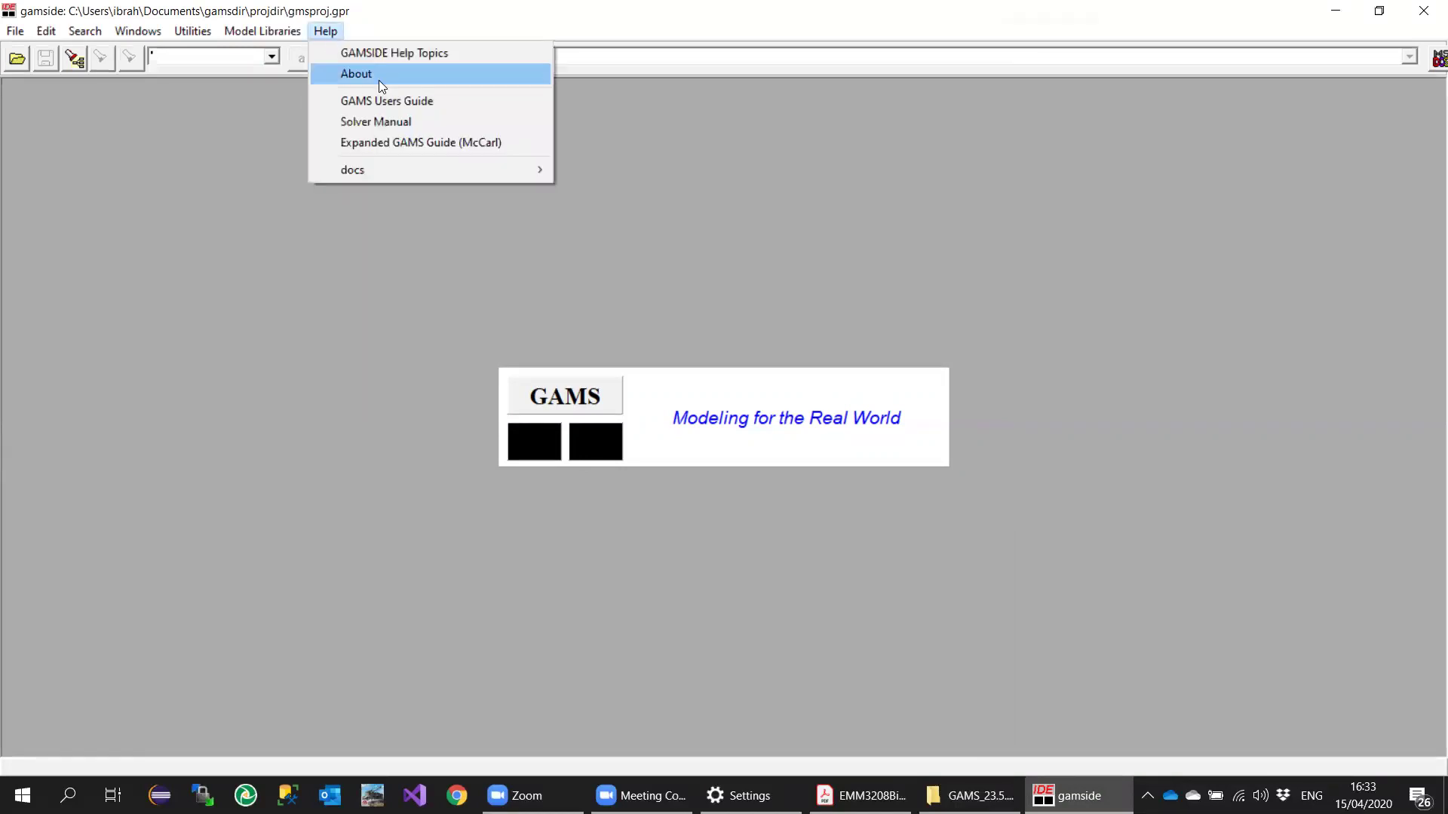
{"action": "left_click", "coordinate": [859, 796]}
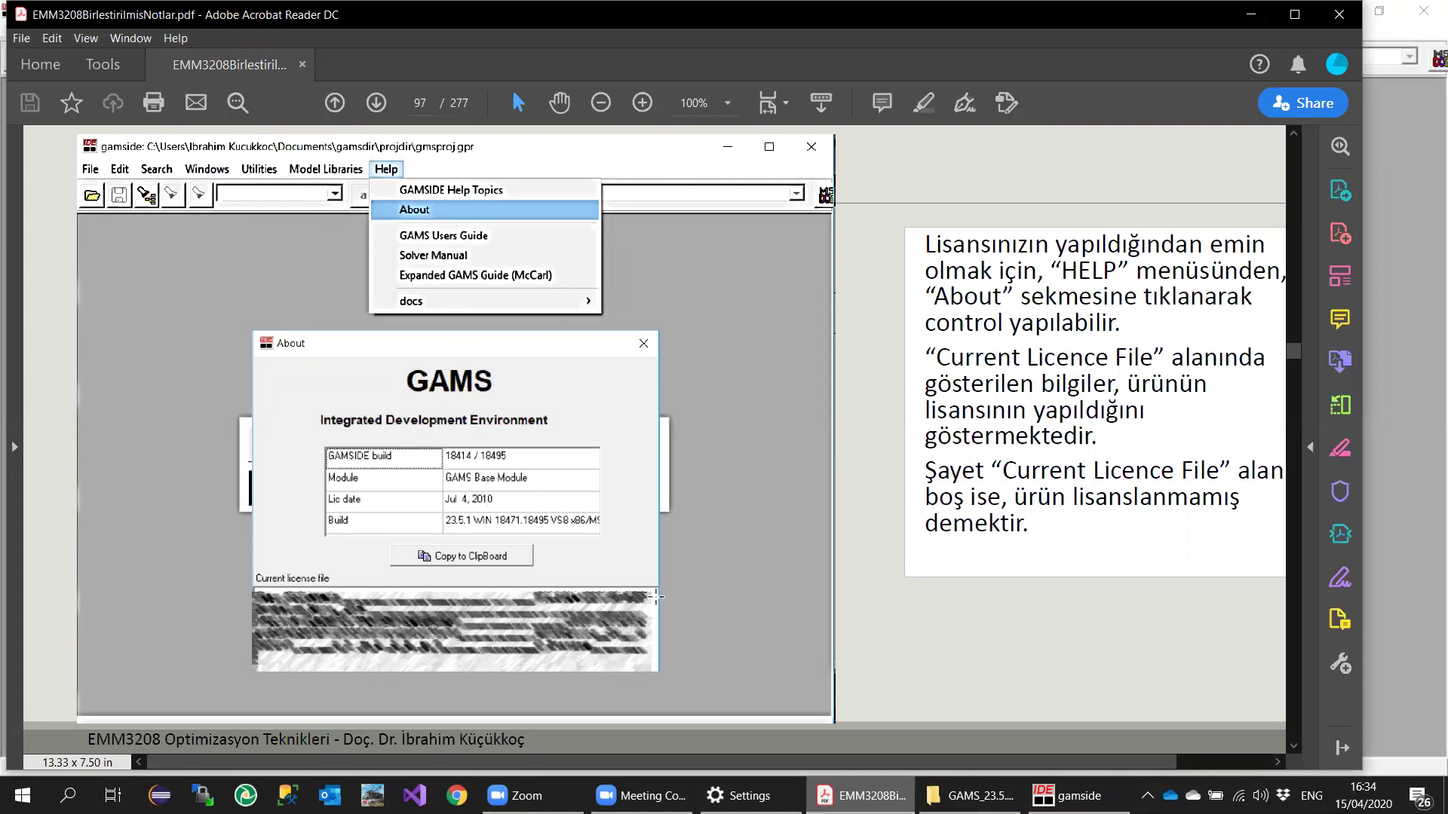
{"action": "left_click_drag", "start_coordinate": [260, 591], "coordinate": [660, 646]}
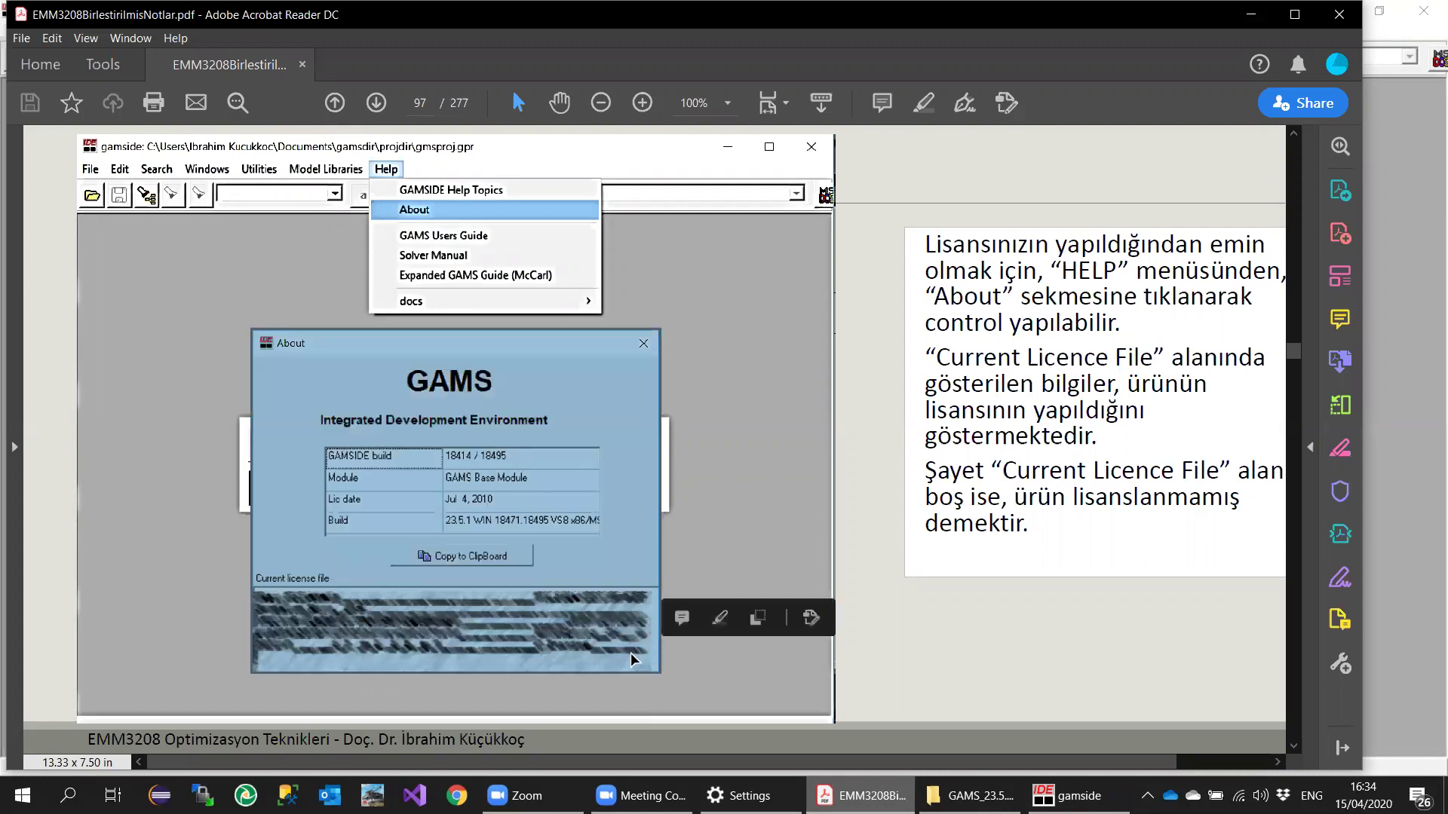
{"action": "left_click", "coordinate": [632, 650]}
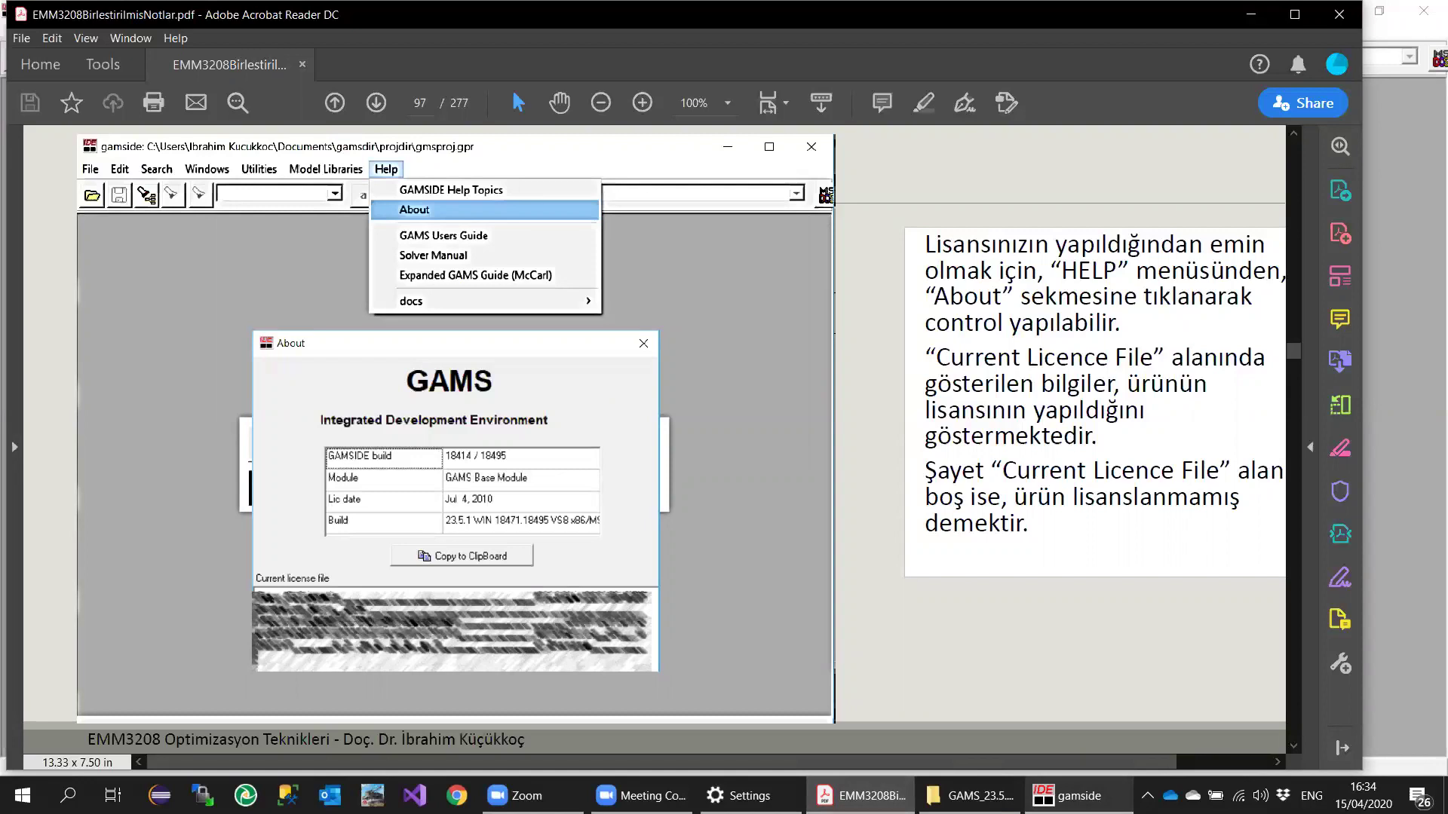
Switch to the GAMS IDE and enable the use of an alternate license file in its license options.
{"action": "left_click", "coordinate": [1071, 795]}
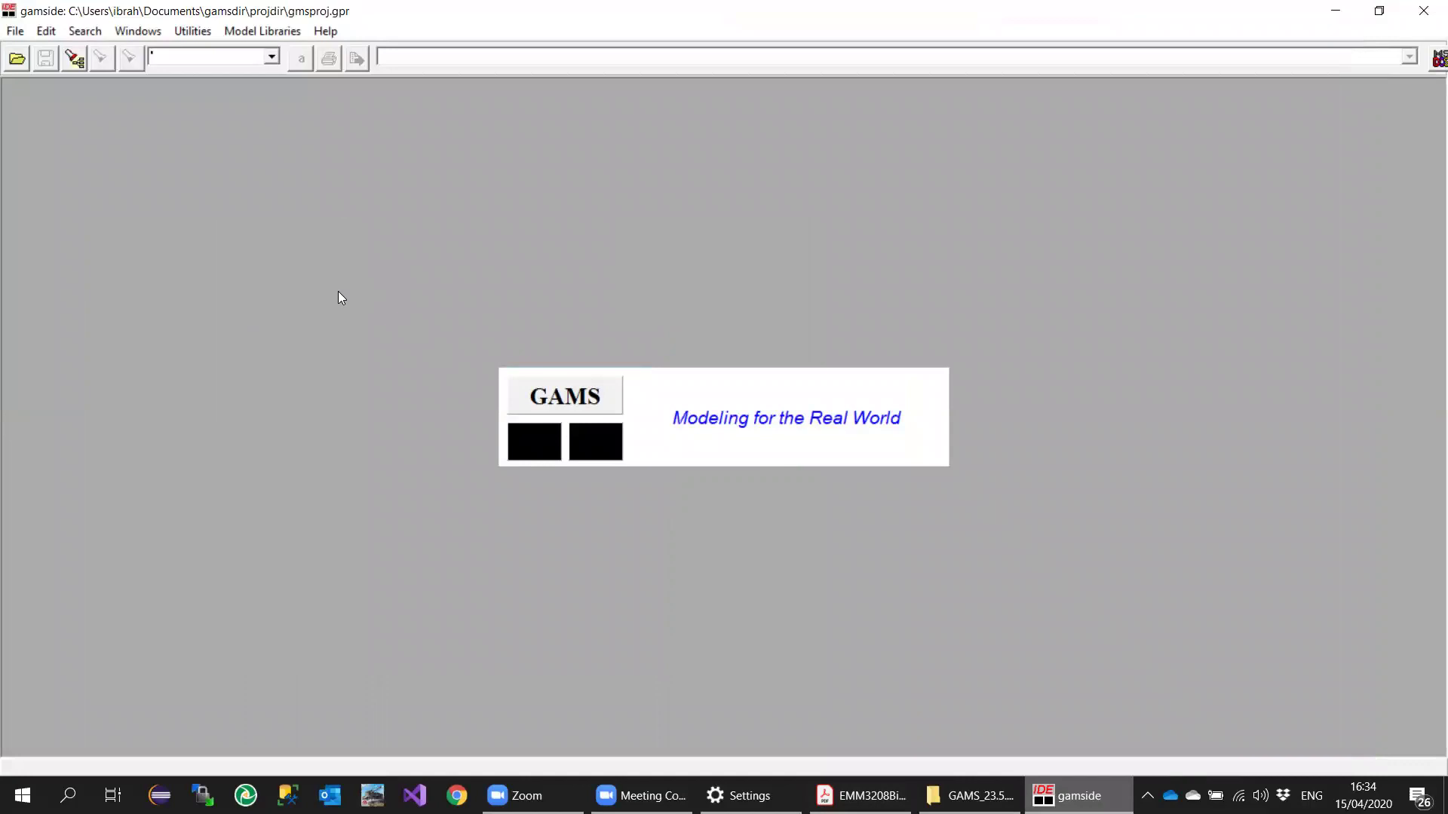
{"action": "left_click", "coordinate": [16, 31]}
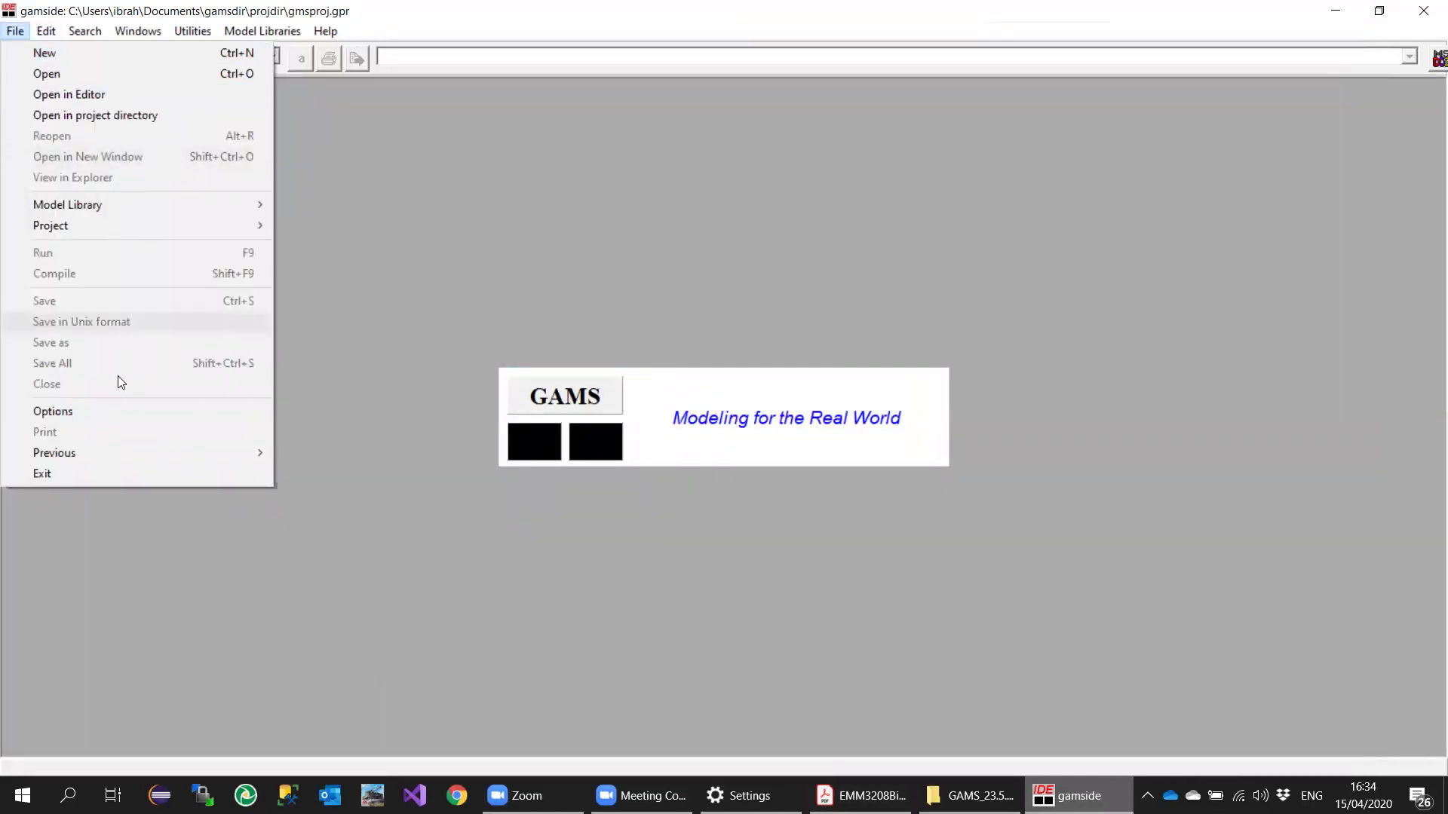
{"action": "left_click", "coordinate": [96, 417]}
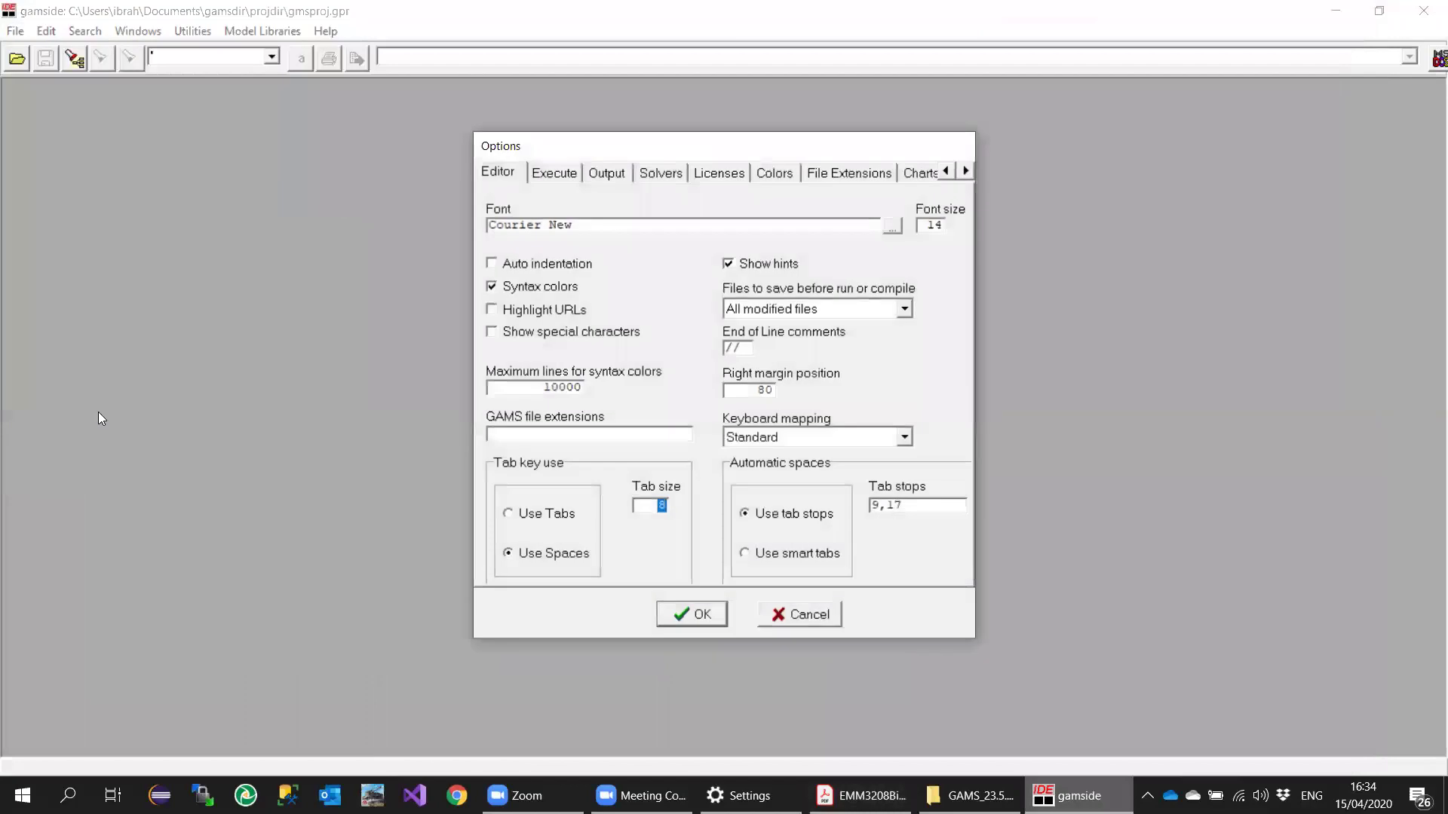
{"action": "left_click", "coordinate": [716, 174]}
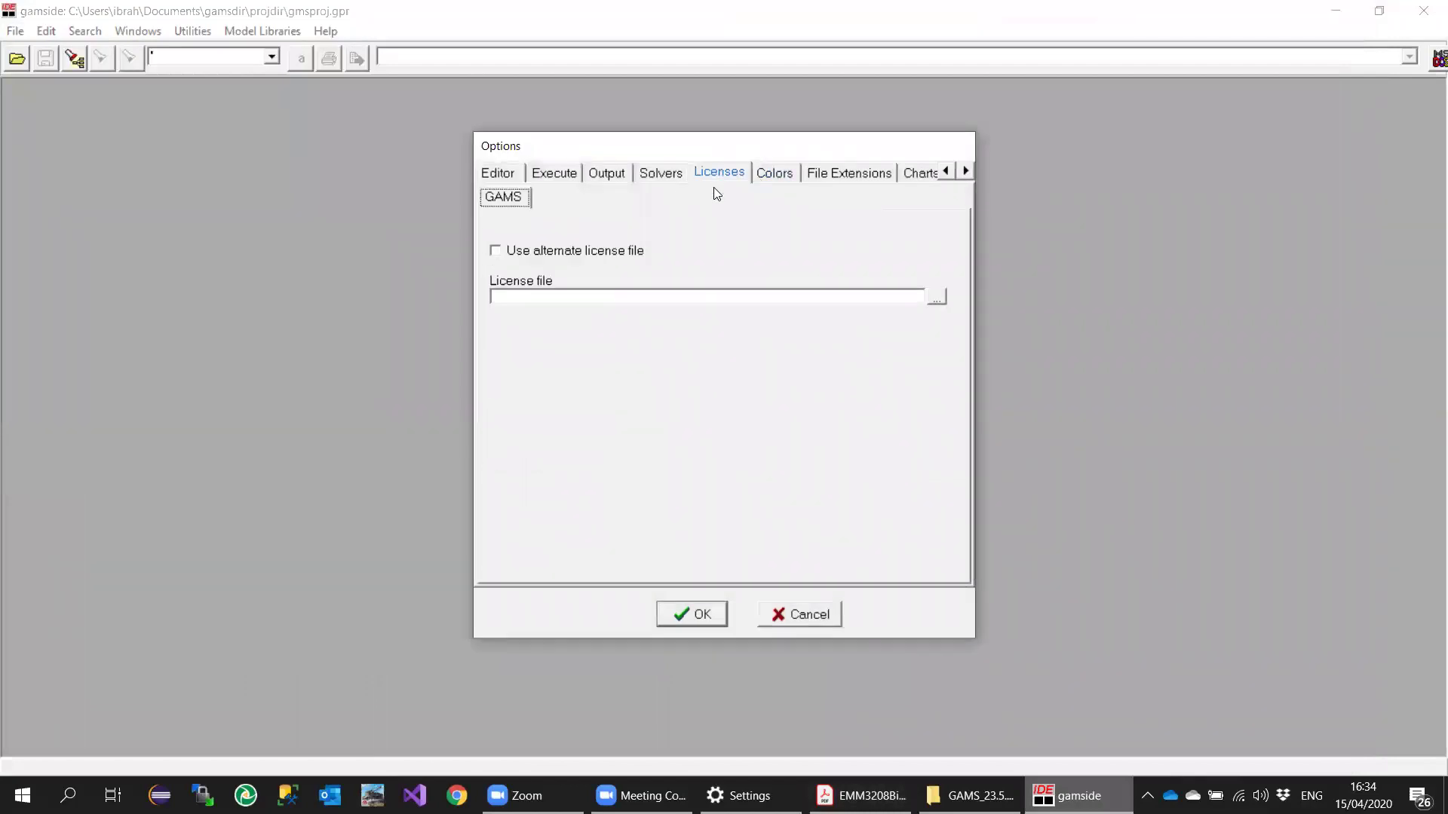
{"action": "left_click", "coordinate": [556, 253]}
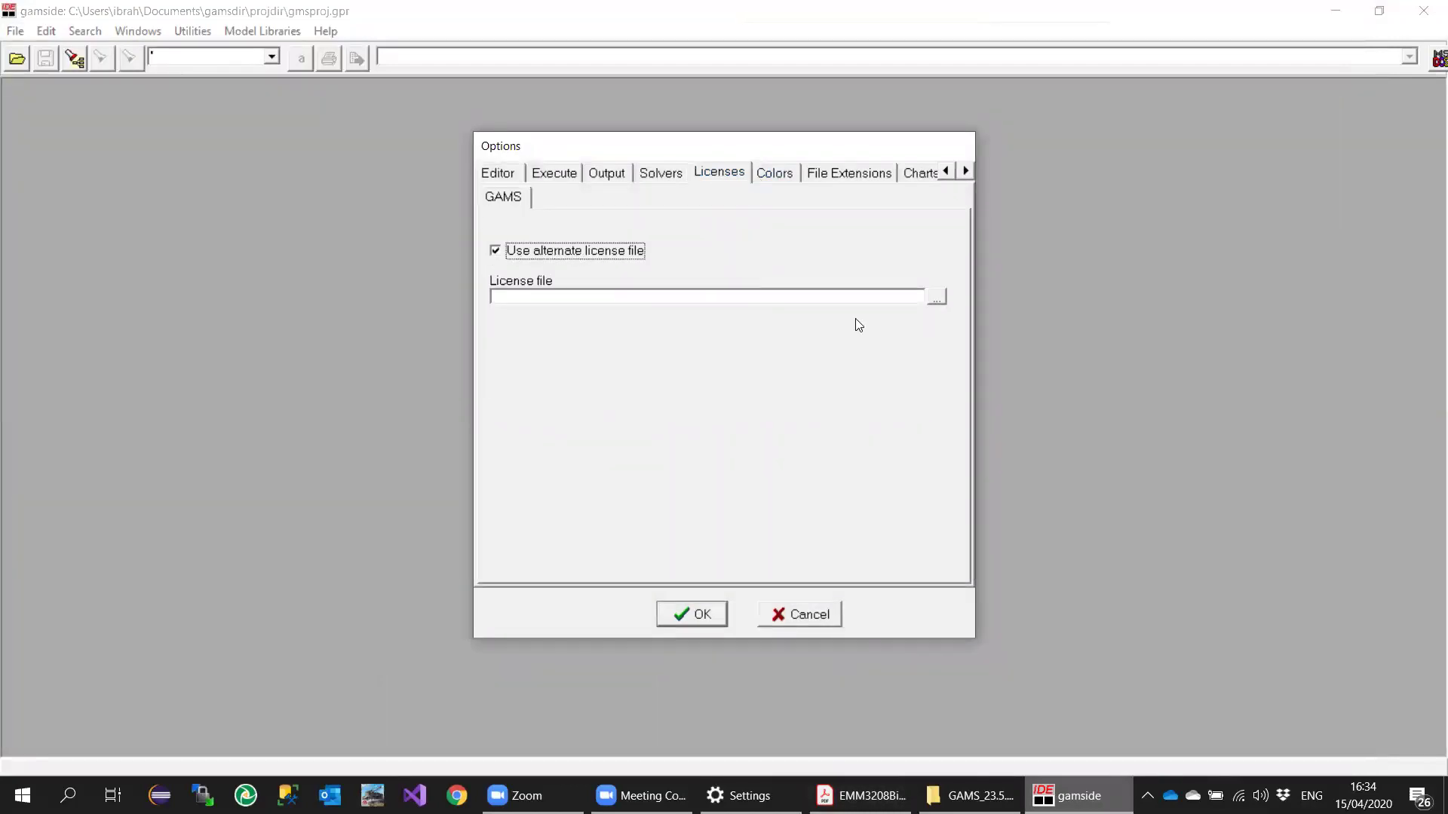
Set the license file to gamslice from the desktop's GAMS_23.5.1_with_license (Original) folder and accept the options.
{"action": "left_click", "coordinate": [931, 298]}
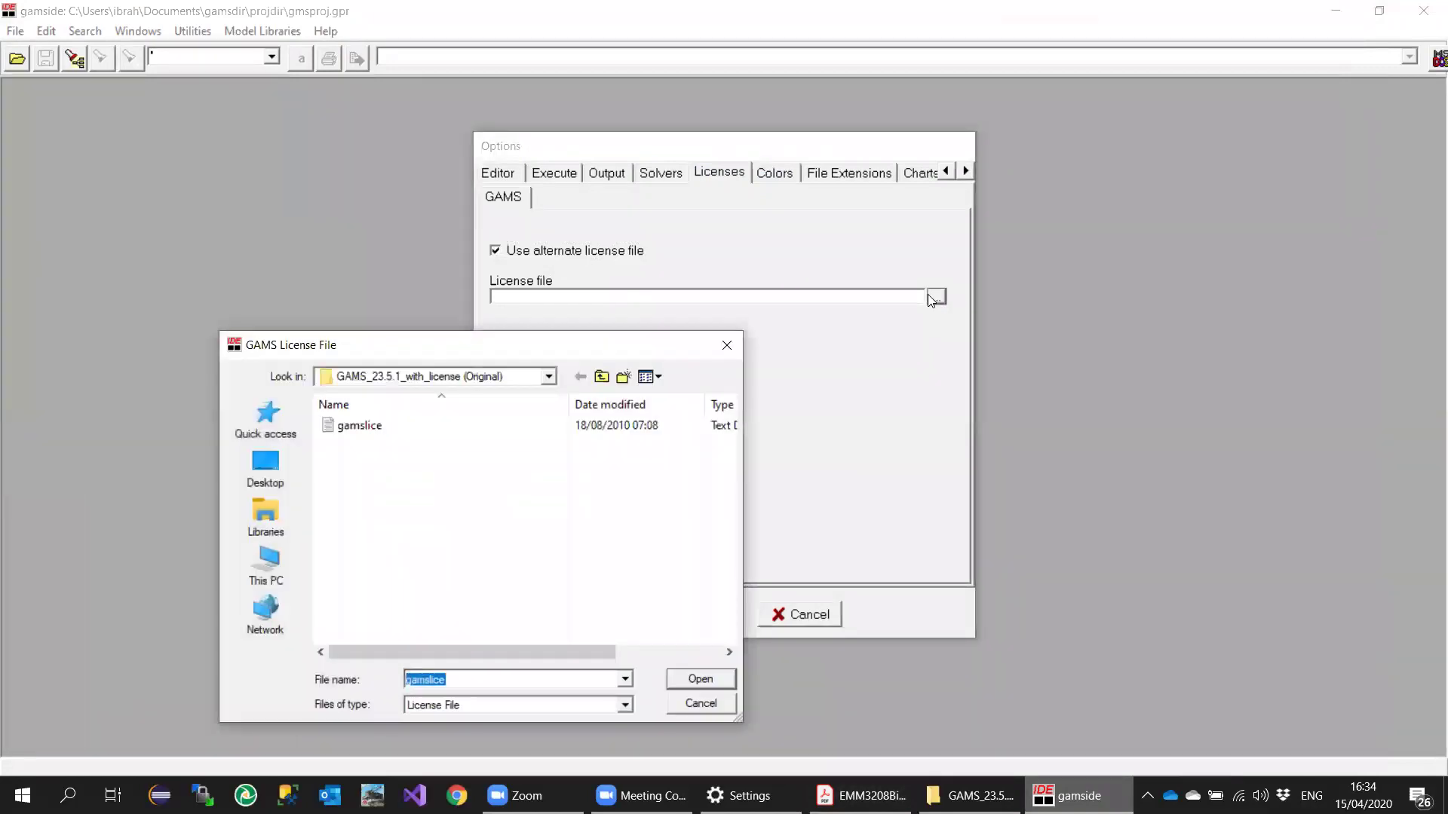
{"action": "left_click", "coordinate": [268, 465]}
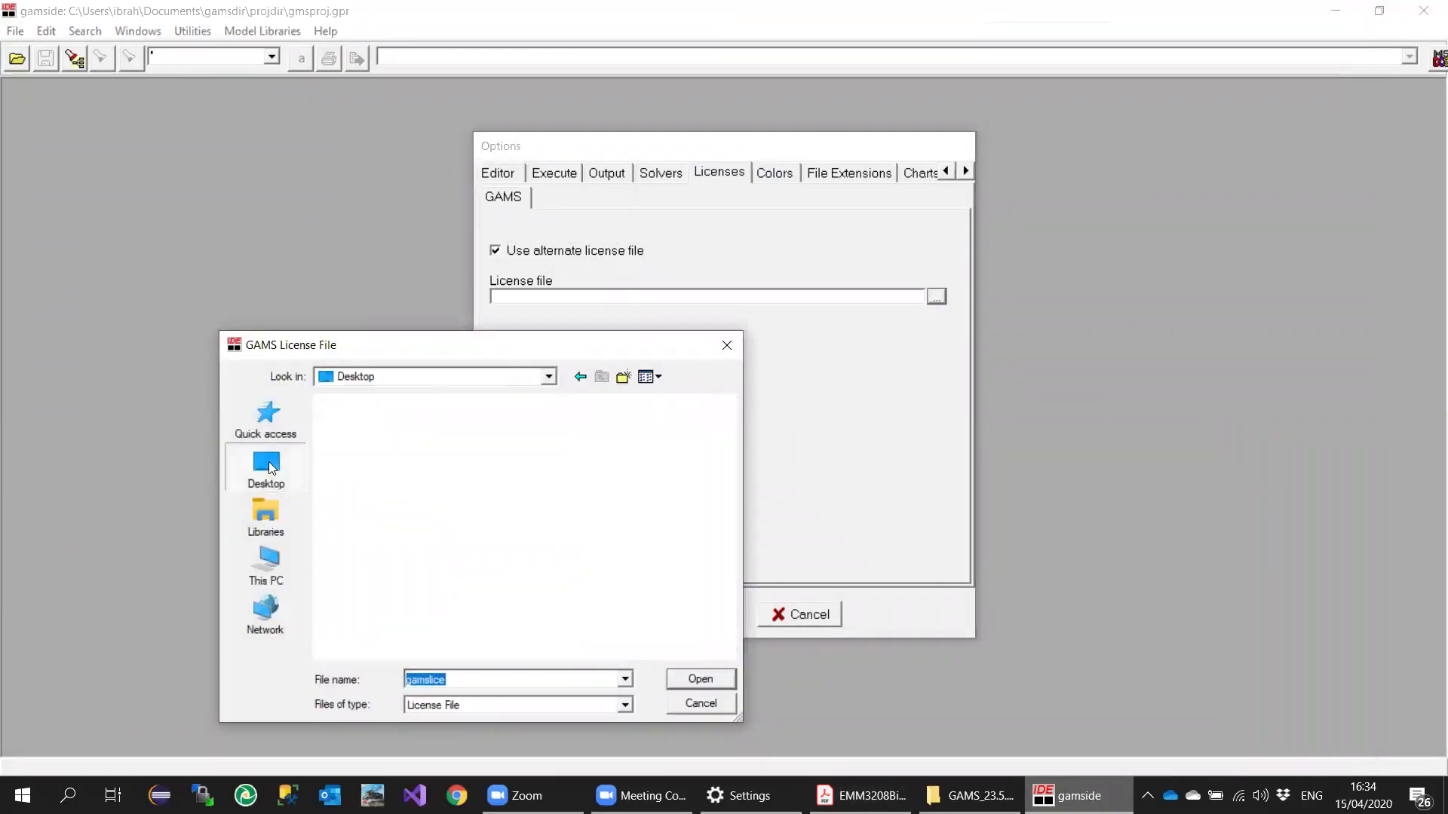
{"action": "double_click", "coordinate": [365, 639]}
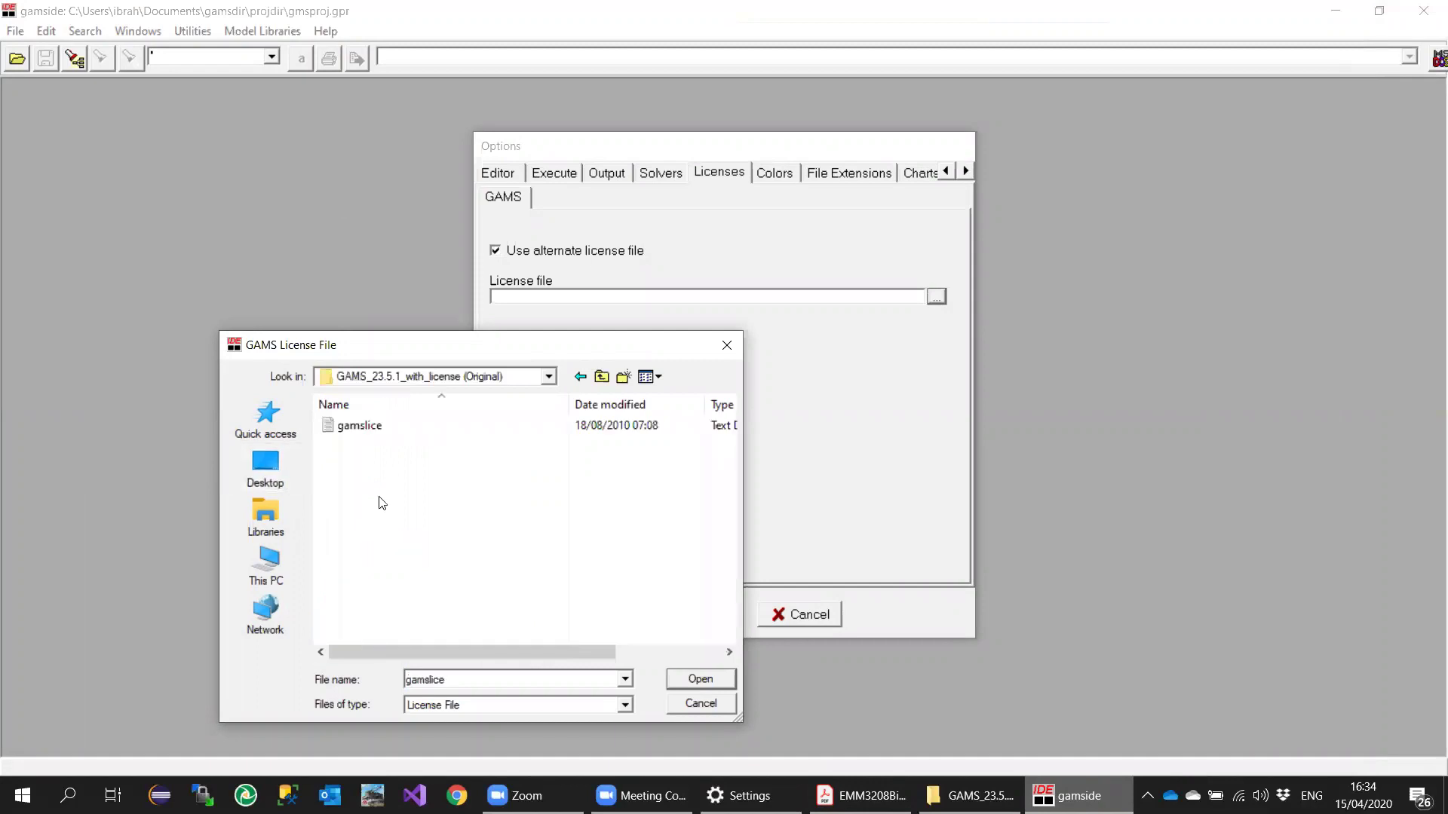
{"action": "double_click", "coordinate": [344, 427]}
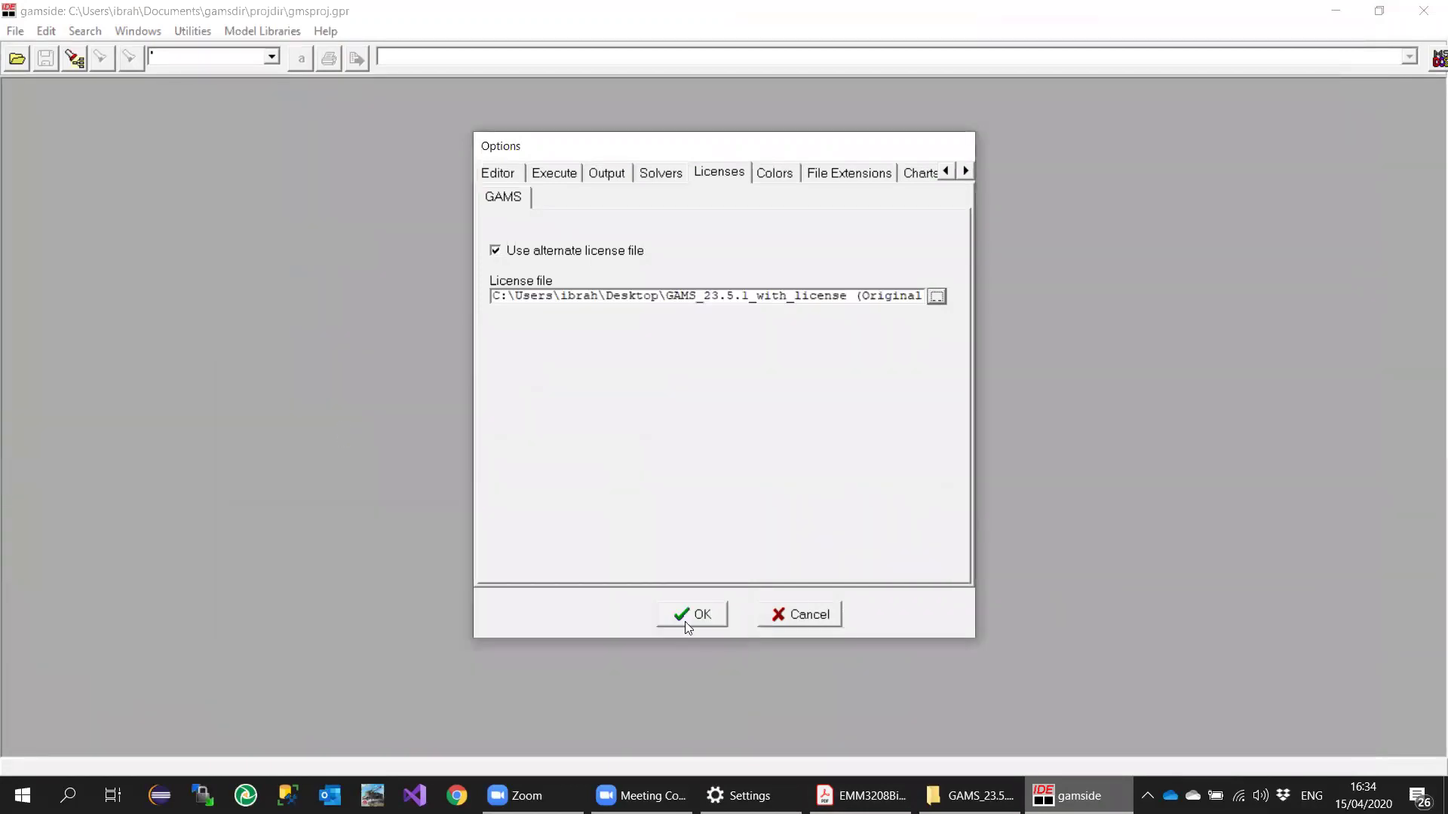
{"action": "left_click", "coordinate": [685, 623]}
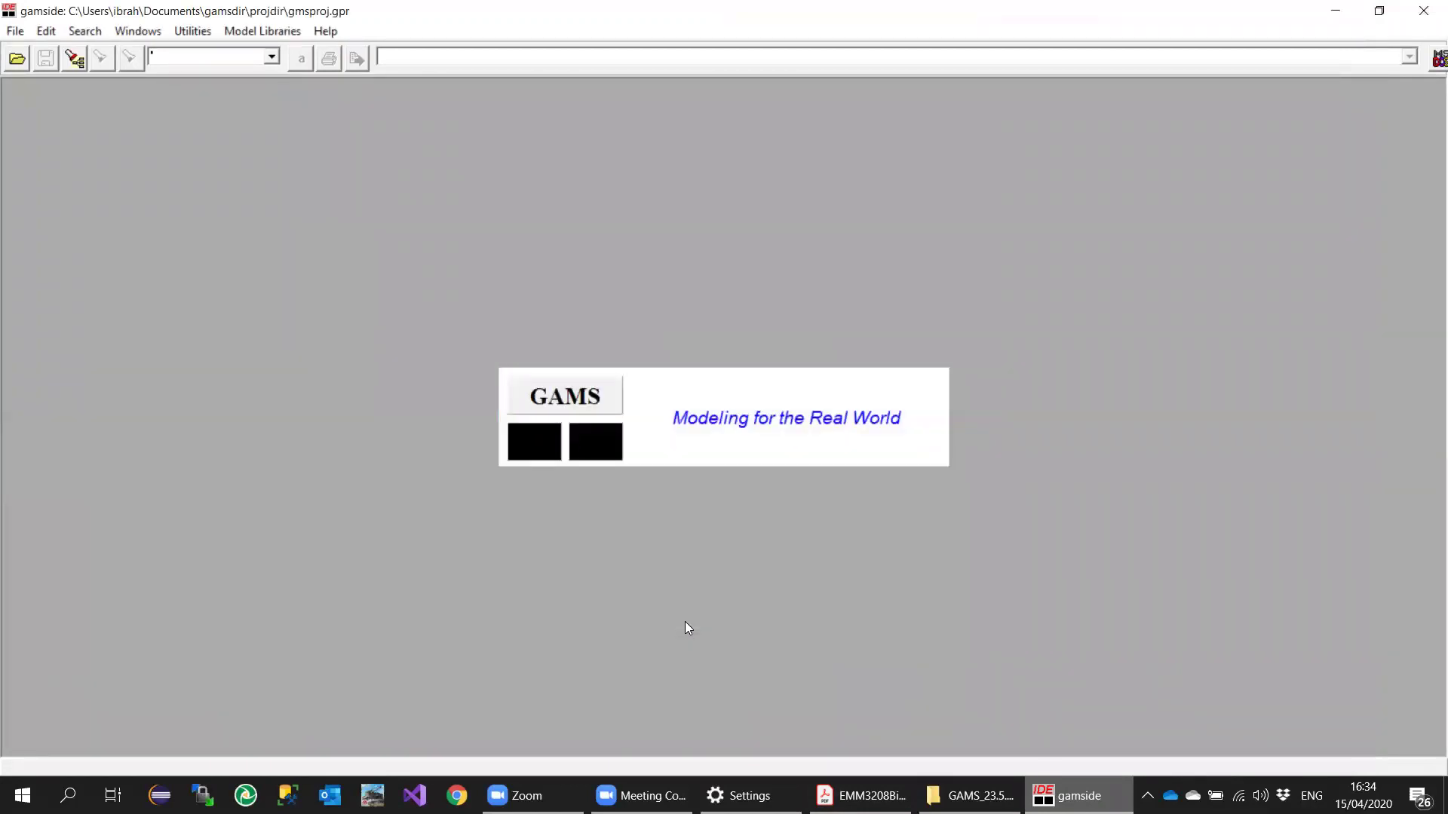